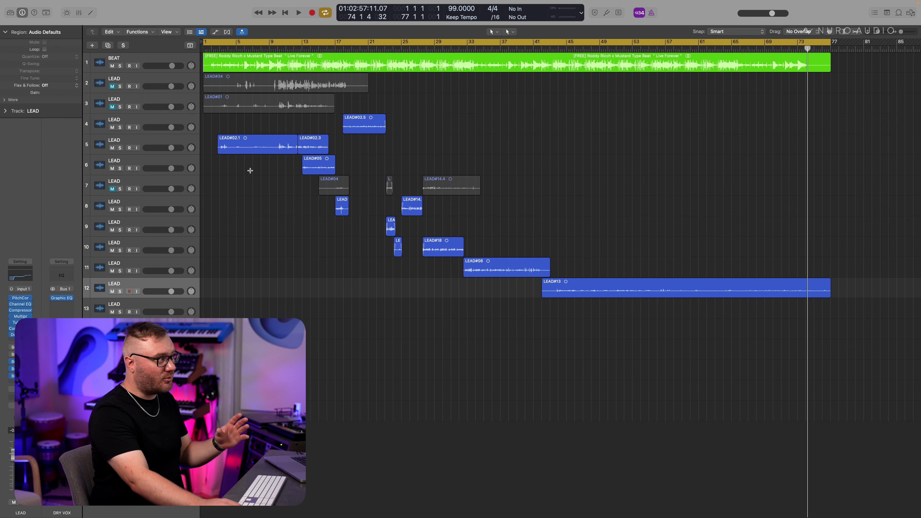
Step: Zoom in on bars 1–7 and audition LEAD#02.1 from bar 4 to locate the gap
key("super+Right")
key("super+Right")
key("super+Right")
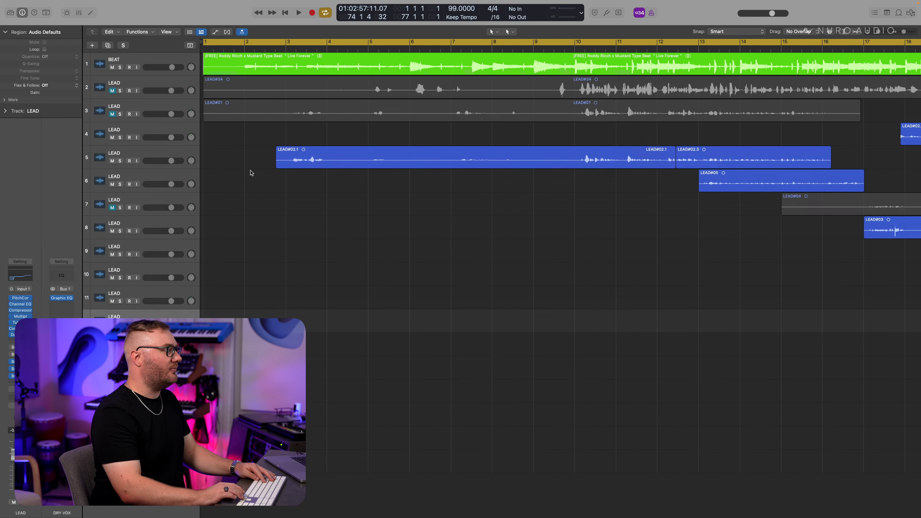
key("super+Down")
key("super+Down")
key("super+Right")
key("super+Right")
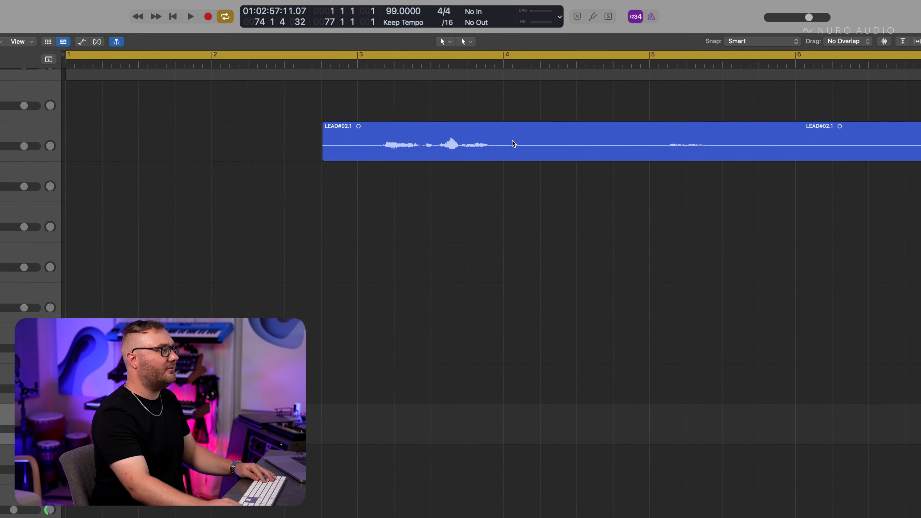
left_click(535, 110)
key("space")
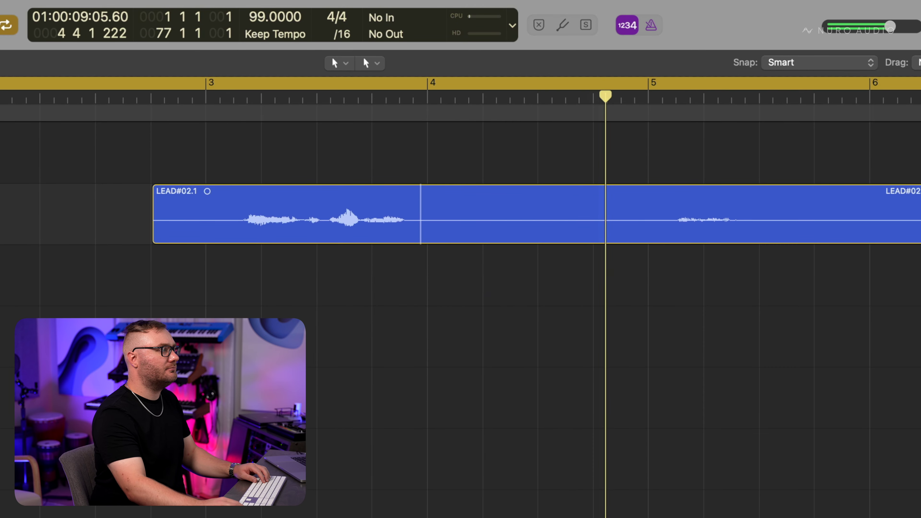
key("space")
Step: Cut the silent stretch after LEAD#02.1 and add short fades to LEAD#02.1 and LEAD#02.7
left_click_drag(667, 220, 416, 229)
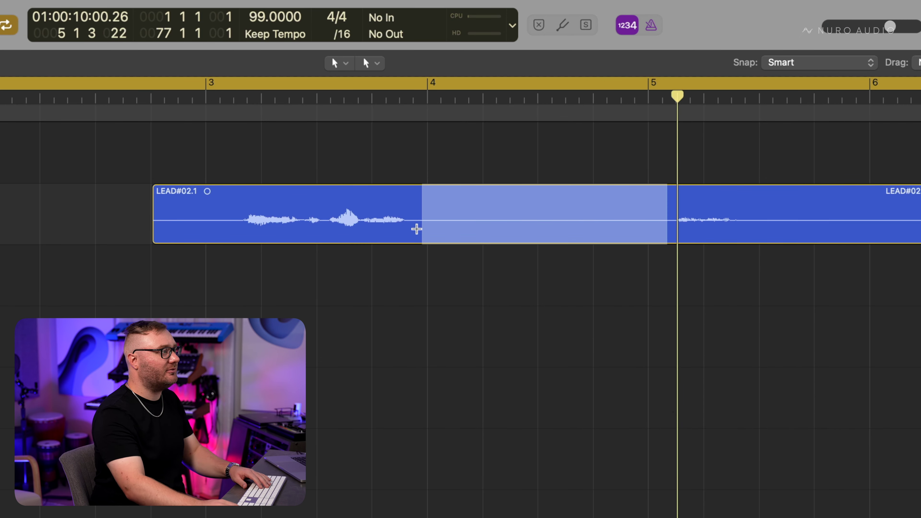
key("Delete")
left_click_drag(666, 196, 671, 195)
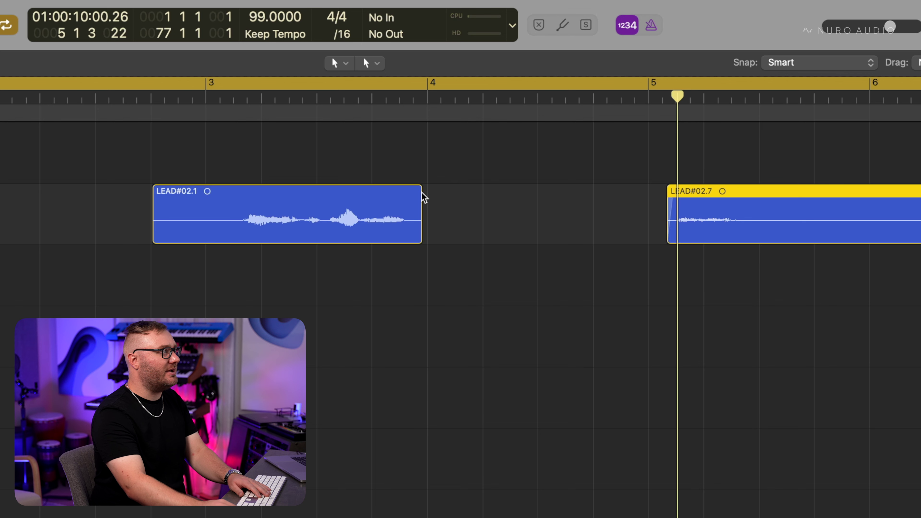
left_click_drag(421, 192, 414, 193)
Step: Delete the quiet start of LEAD#02.7 up to bar 7 and select the leftover region near bar 5
left_click(499, 214)
scroll(84, 222, "down", 5)
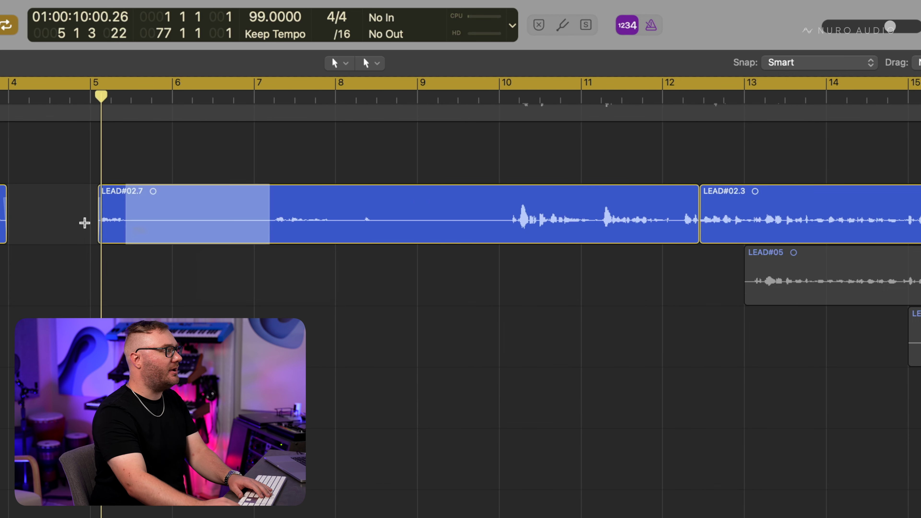
left_click_drag(142, 226, 258, 192)
key("Delete")
left_click(138, 191)
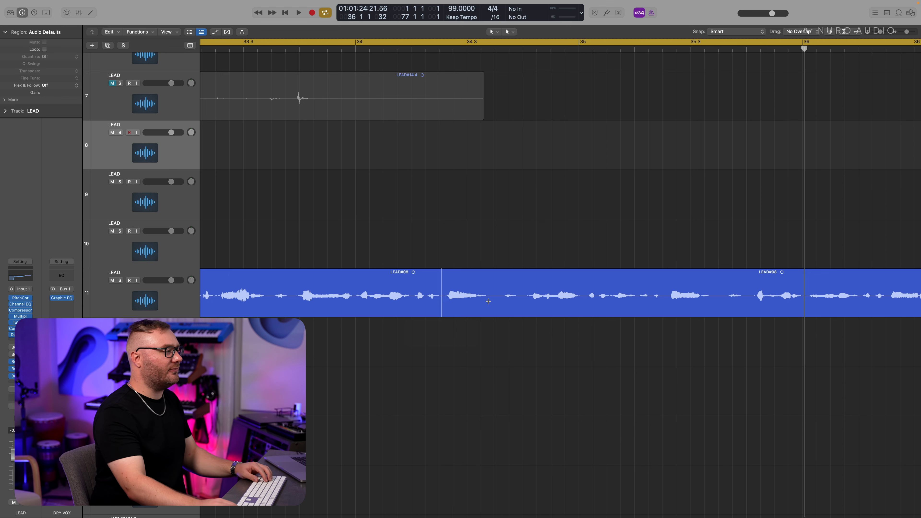
Step: Undo a first split and fade on LEAD#08, then solo and audition the LEAD#08 track
left_click(488, 301)
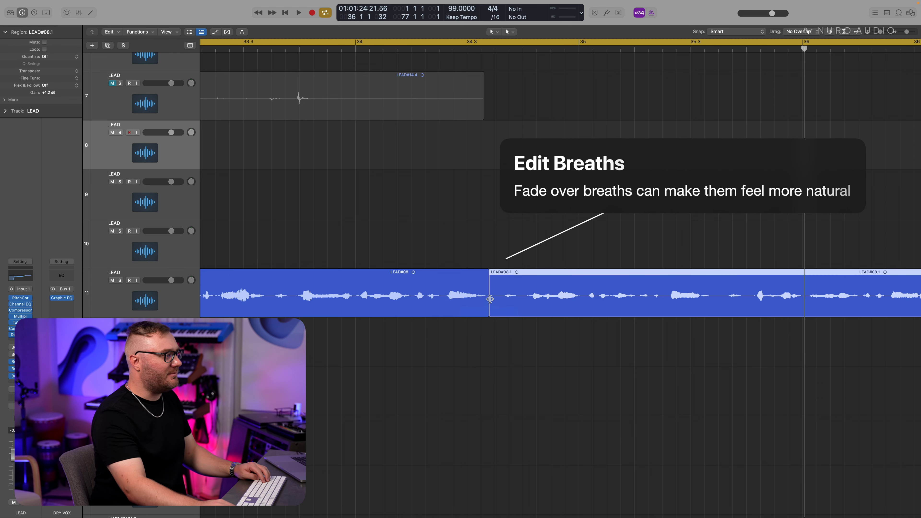
left_click_drag(505, 274, 519, 274)
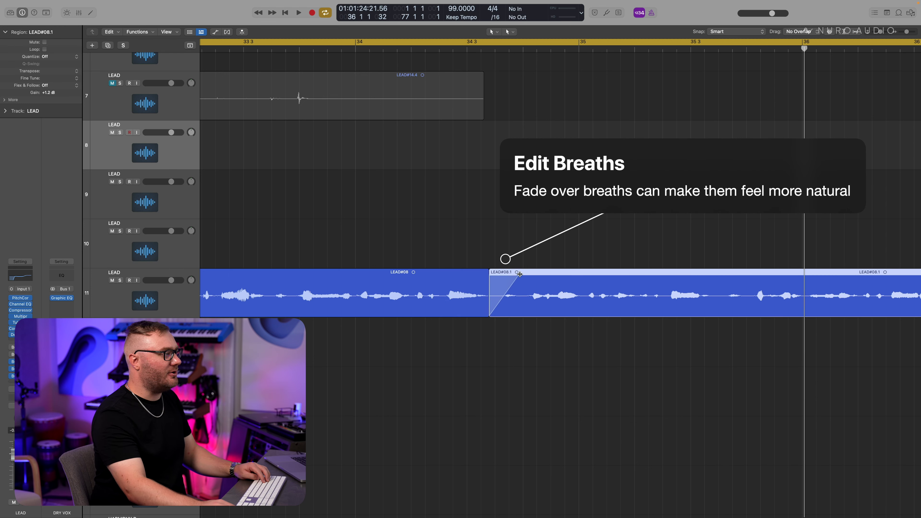
key("super+z")
key("super+z")
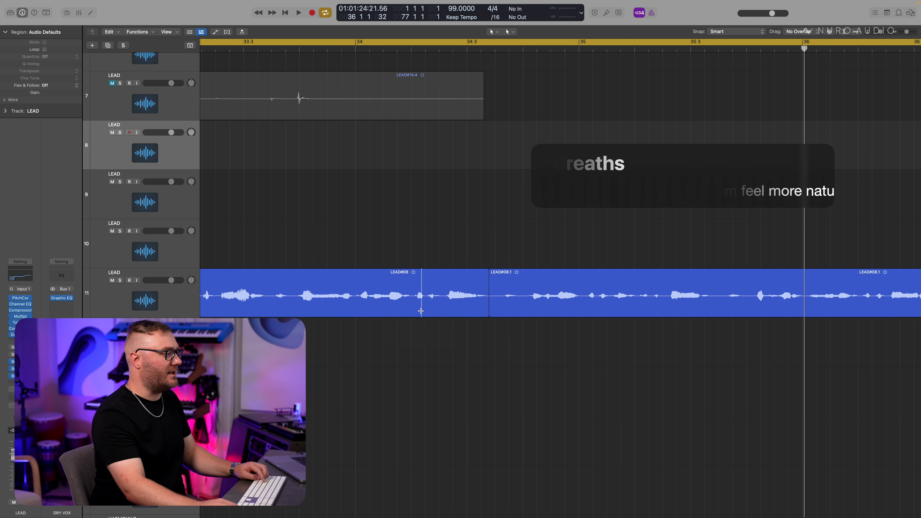
left_click(404, 309)
key("ctrl+s")
key("space")
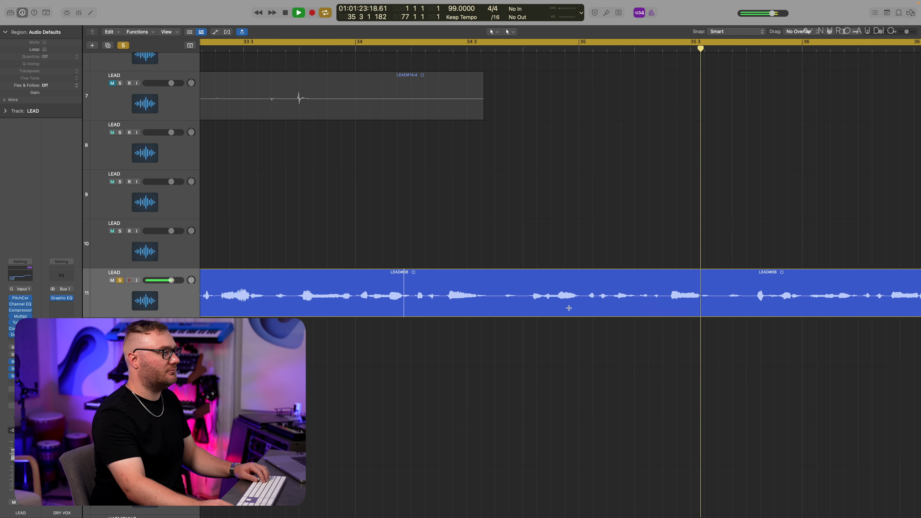
key("space")
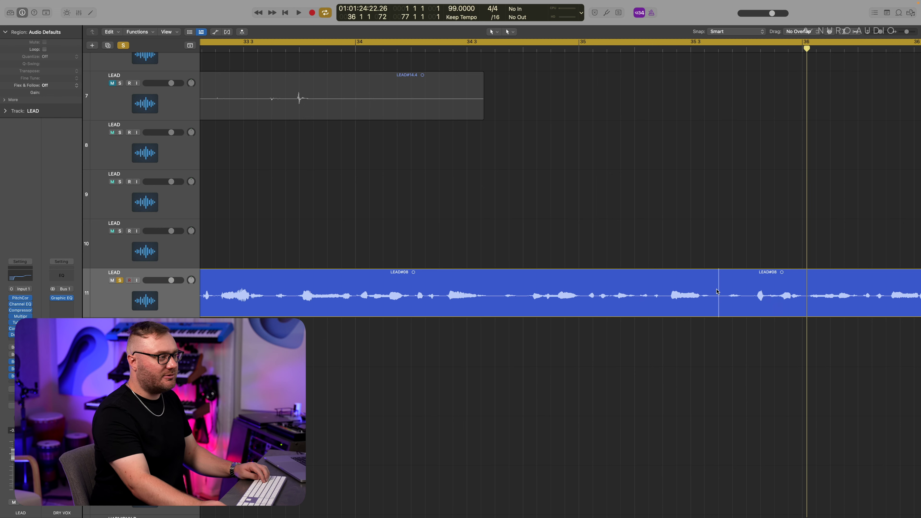
Step: Split LEAD#08 at the breath near bar 35 and play back across the split
left_click(718, 308)
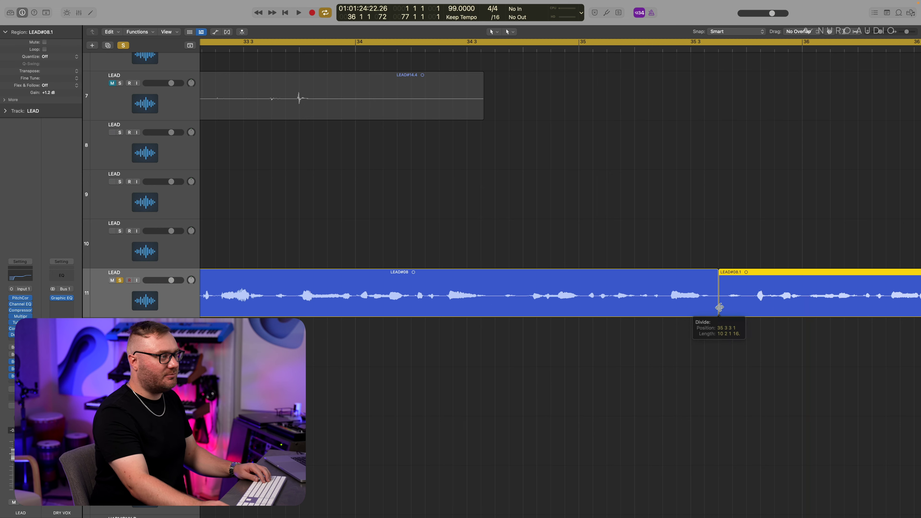
left_click(602, 309)
key("space")
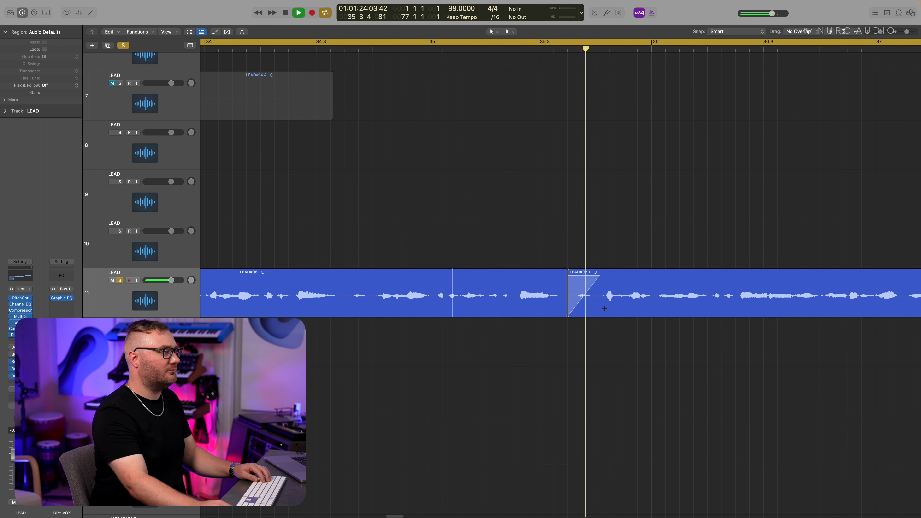
key("space")
Step: Select LEAD#08.1 and play back through its faded breath
left_click(581, 281)
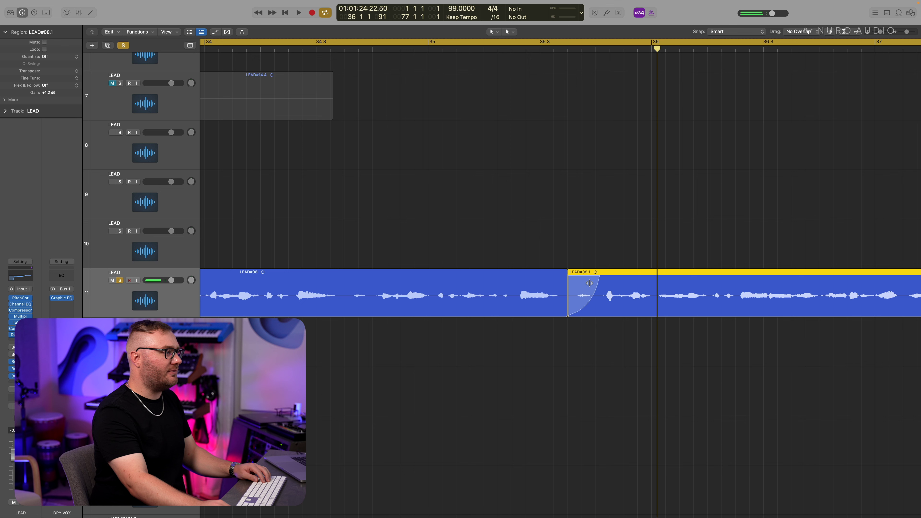
left_click(470, 303)
key("space")
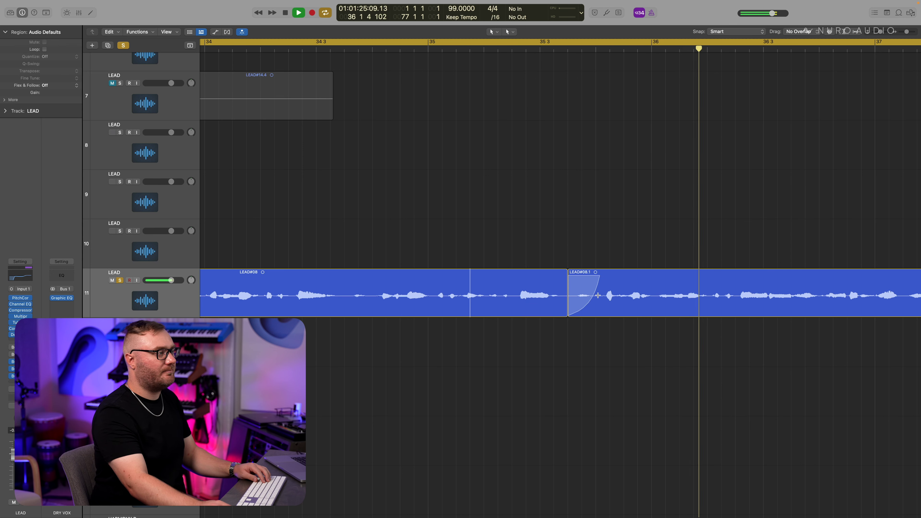
key("space")
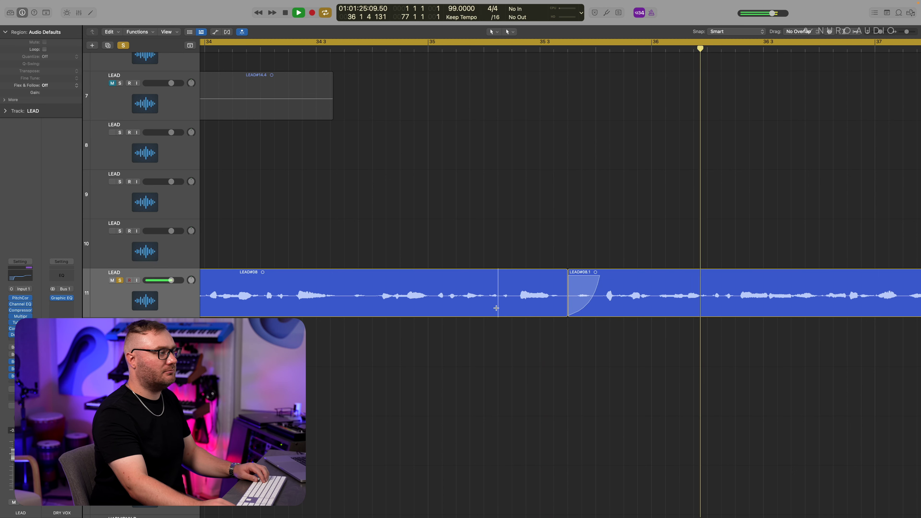
key("space")
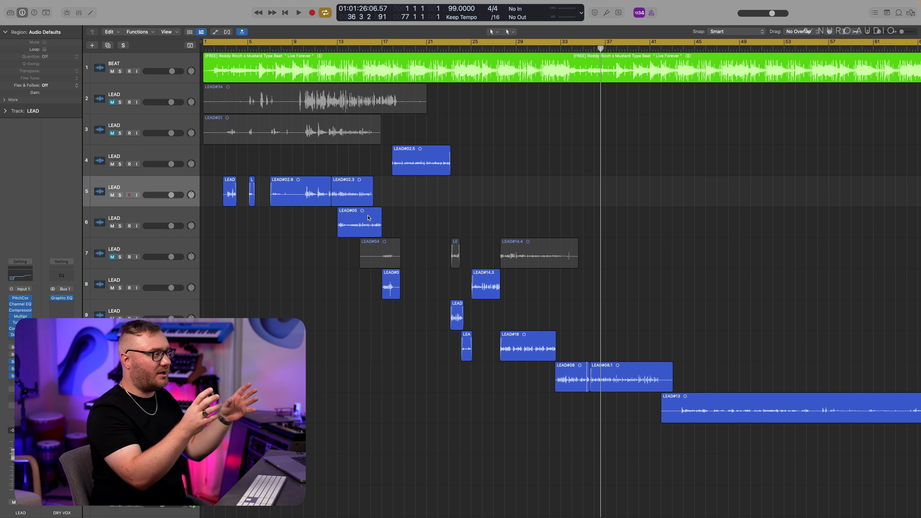
left_click_drag(295, 196, 549, 202)
left_click(558, 193)
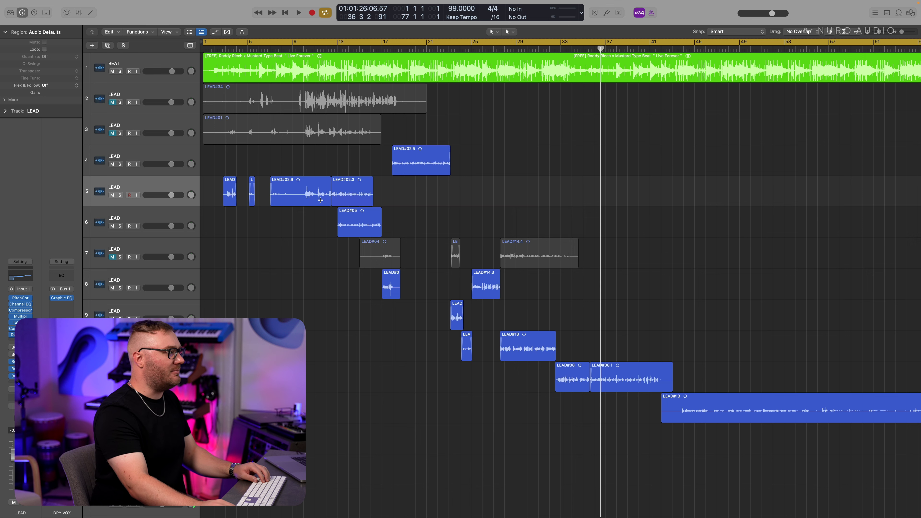
left_click_drag(532, 385, 818, 380)
left_click(823, 361)
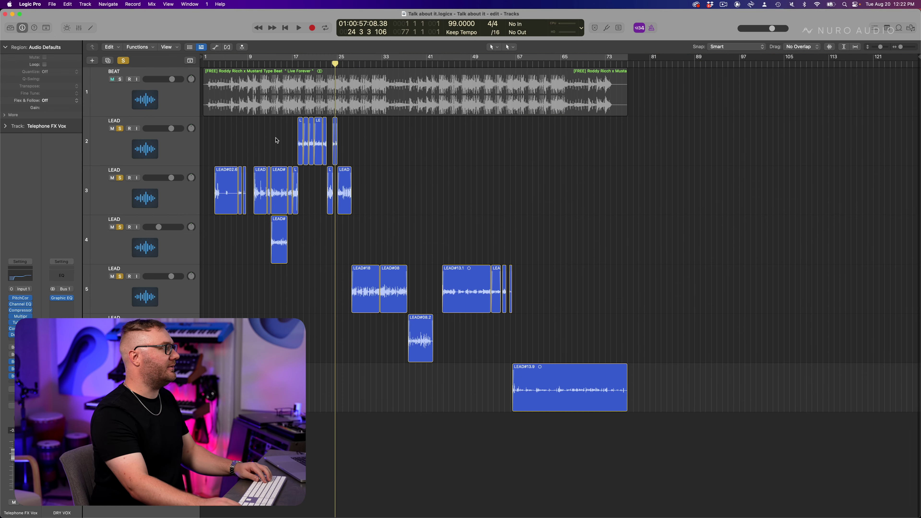
key("x")
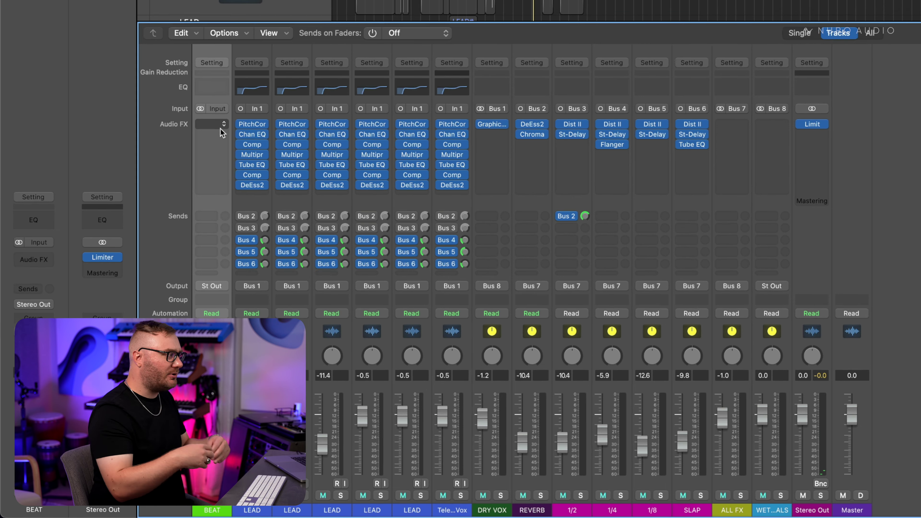
Step: Insert Xvox Tone on the BEAT channel's Audio FX slot and show its controls
left_click(220, 128)
left_click(749, 163)
Step: Raise Xvox Tone's HIGH band to +29% and AIR+ to about 16%, then bypass and re-enable to compare
left_click_drag(681, 339, 683, 335)
left_click_drag(725, 365, 731, 359)
left_click_drag(679, 331, 679, 328)
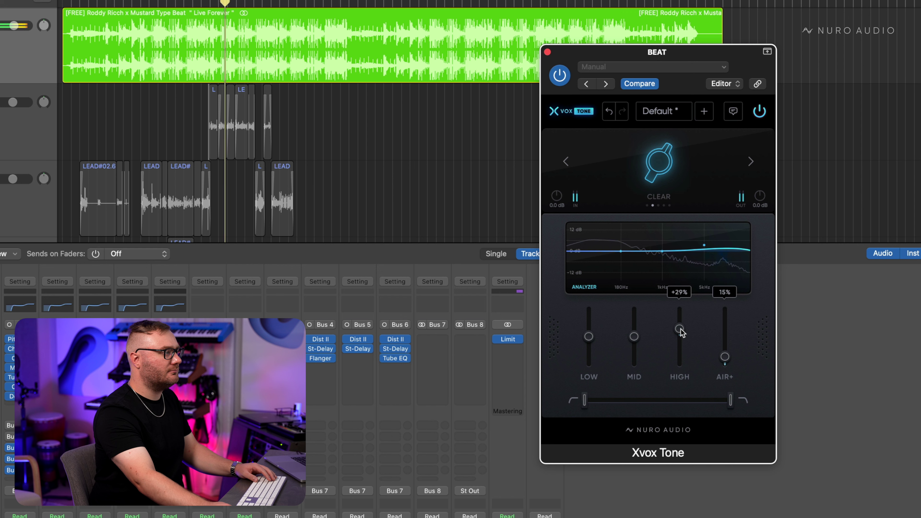
left_click(759, 111)
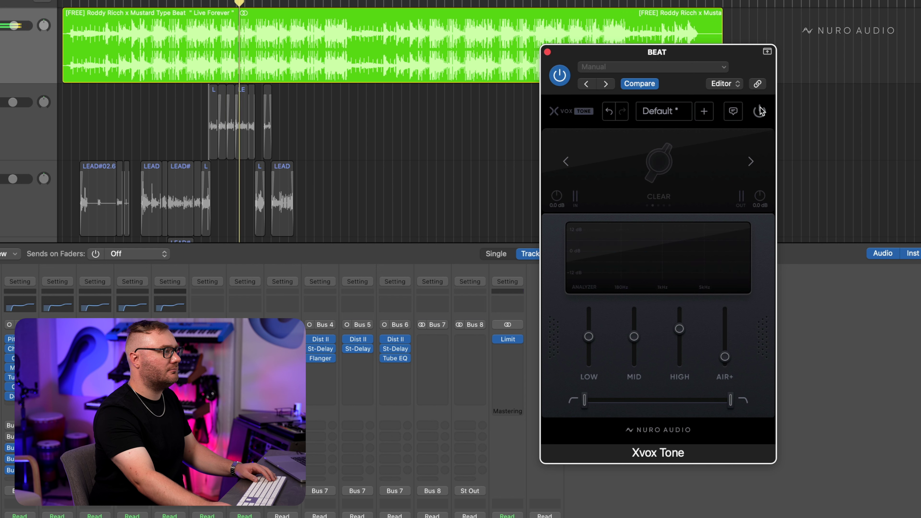
left_click(760, 111)
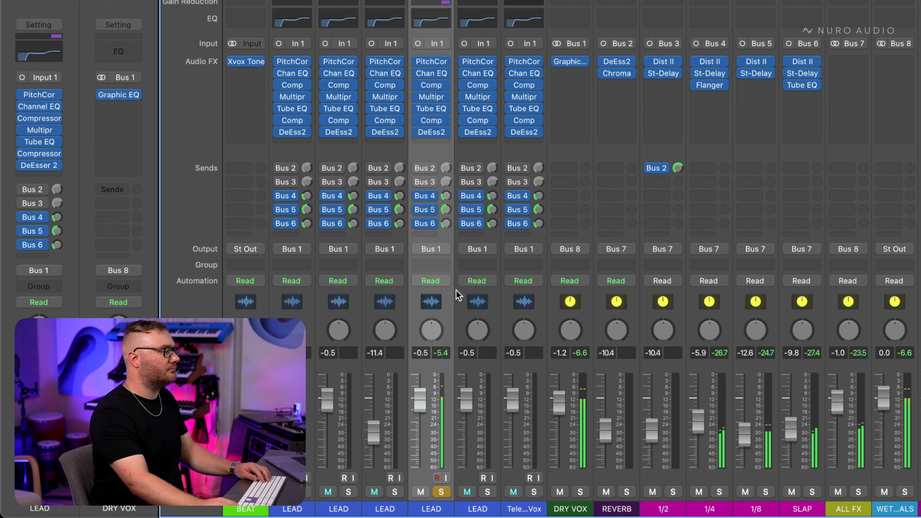
Step: Mute three lead channels and the telephone vocal, unsolo LEAD, and play the mix
key("ctrl+m")
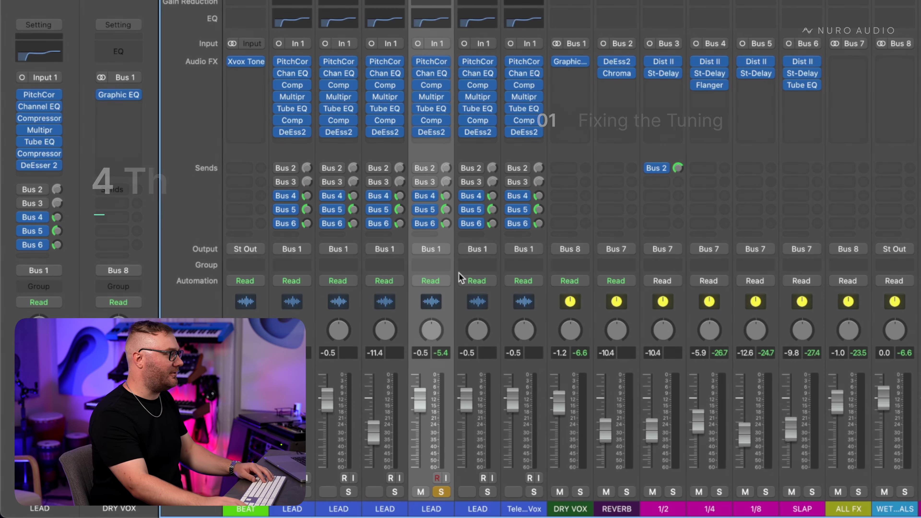
key("s")
key("space")
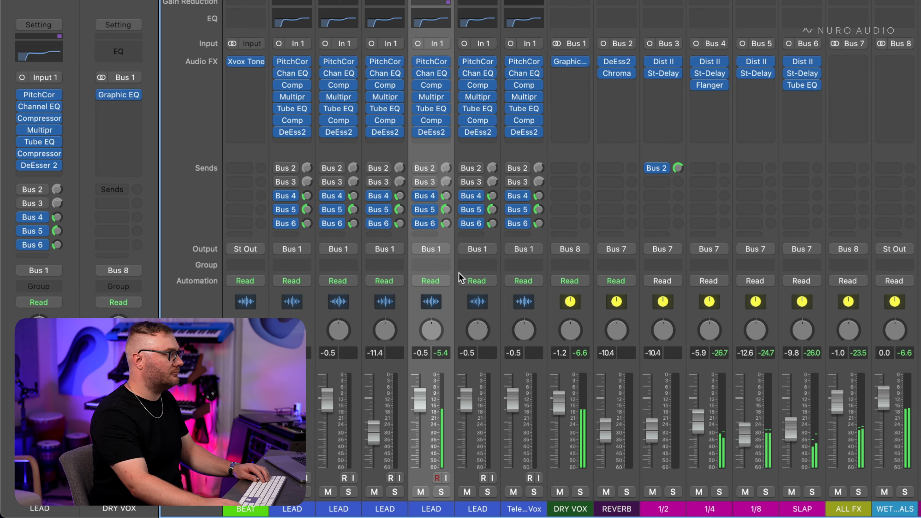
key("space")
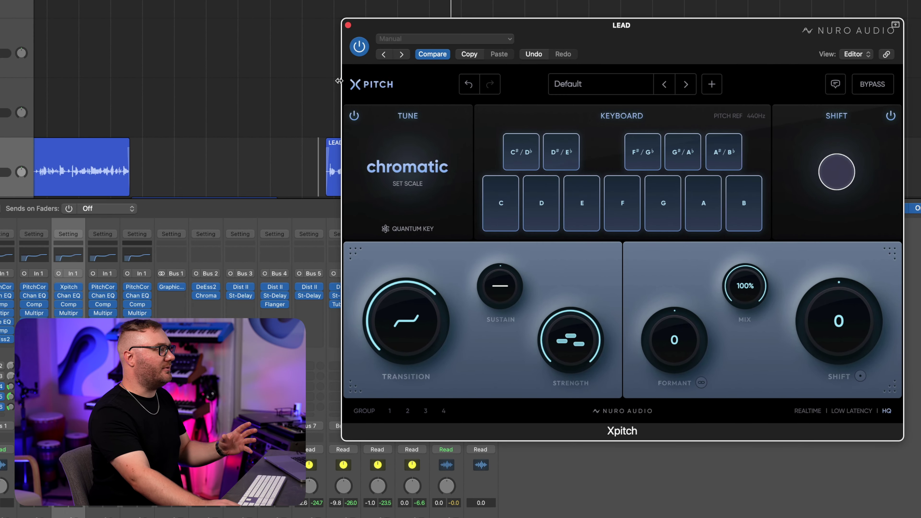
Step: Set Xpitch's tuning scale to B♭ major using flat note names
left_click(387, 160)
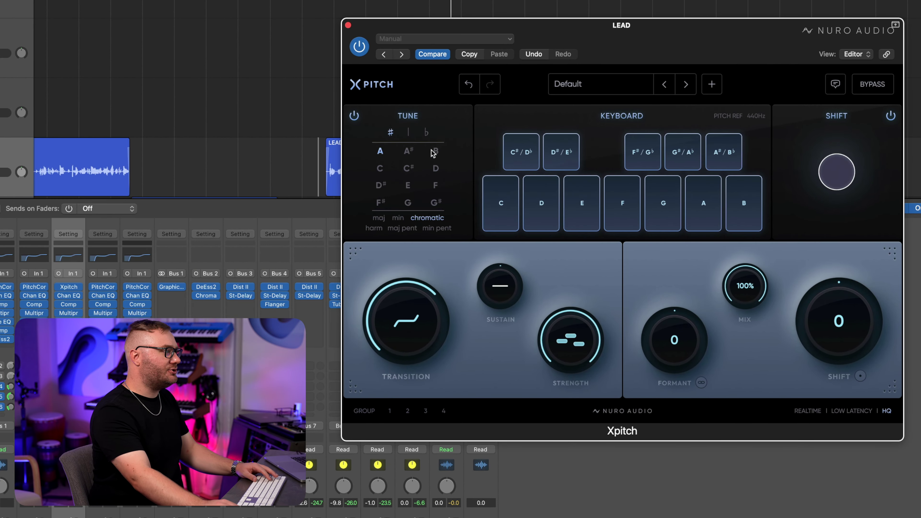
left_click(426, 133)
left_click(379, 218)
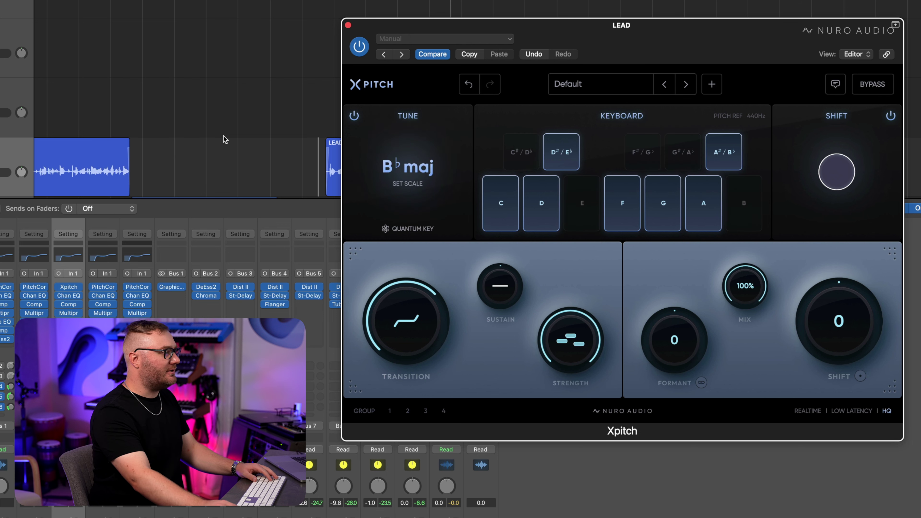
Step: Adjust Xpitch's Transition time, settling around 25ms, then revisit the key and scale choices
left_click_drag(417, 328, 413, 319)
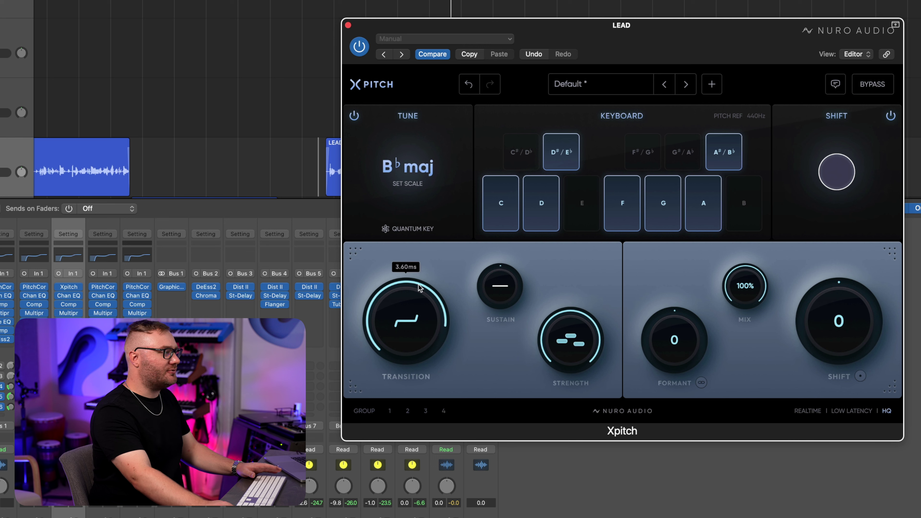
left_click_drag(419, 287, 421, 292)
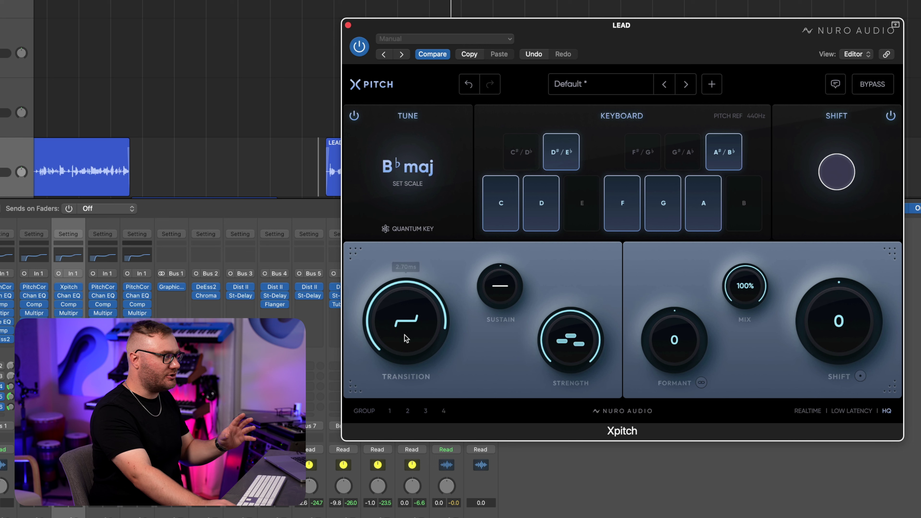
left_click_drag(405, 335, 404, 349)
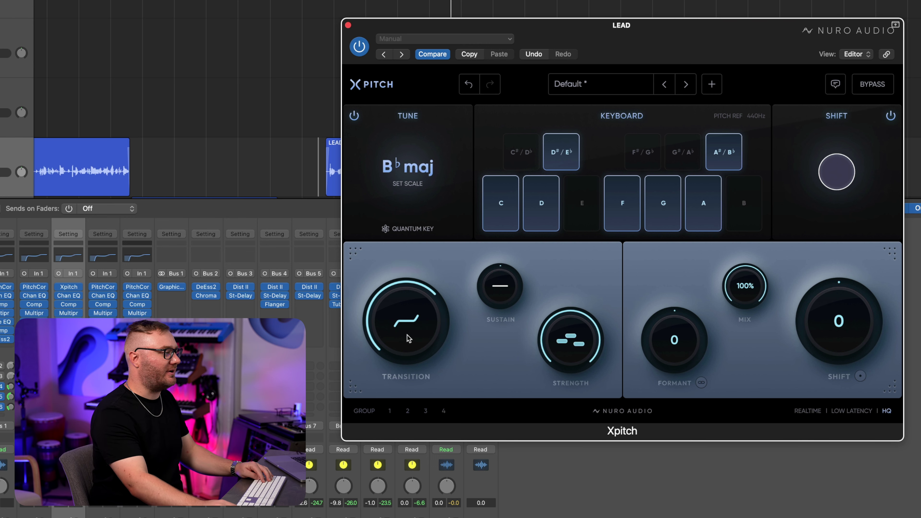
left_click_drag(408, 338, 420, 292)
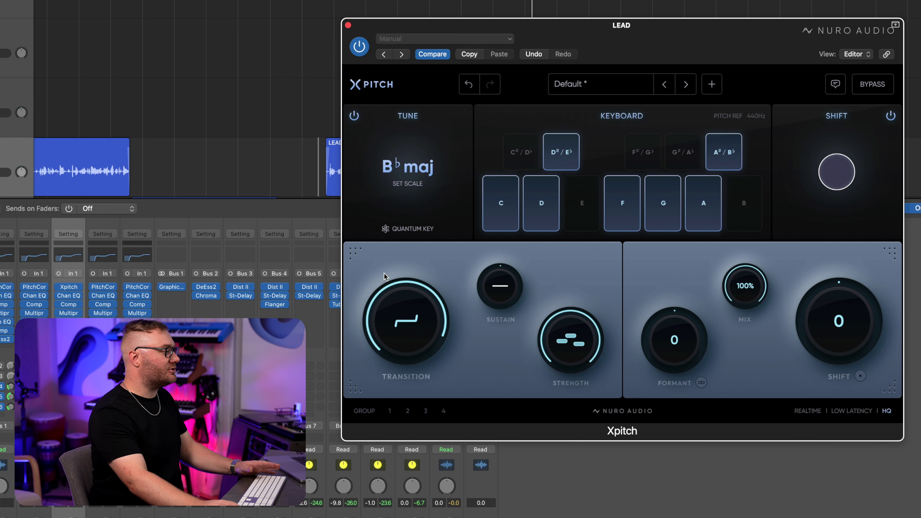
mouse_move(66, 291)
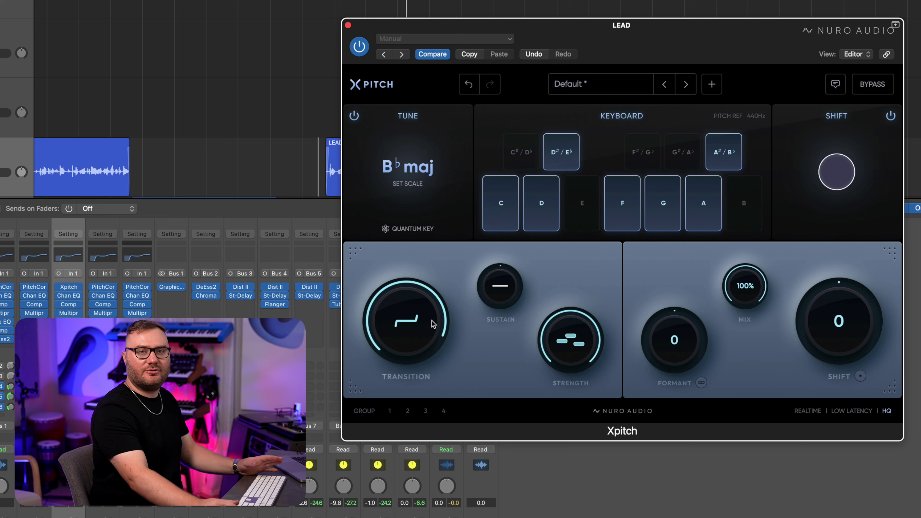
left_click(409, 159)
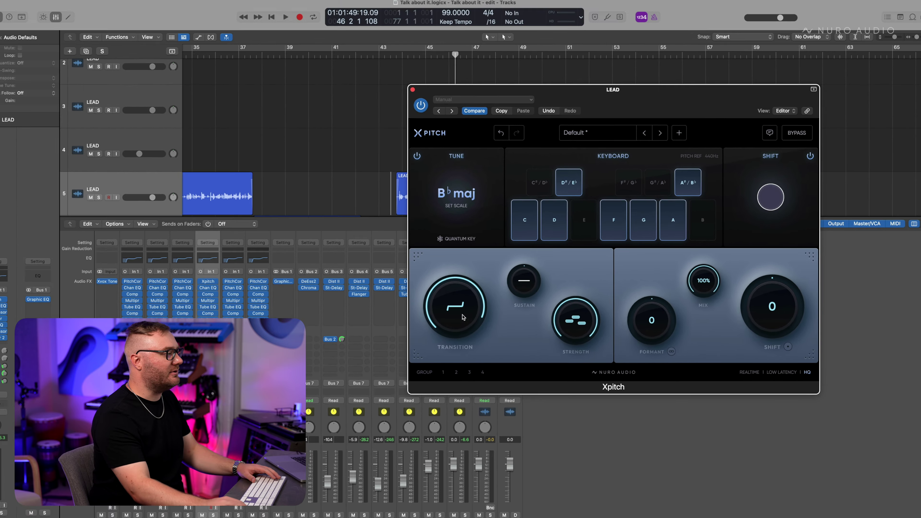
Step: Open Xvox Pro on LEAD, bypass the older Chan EQ through Comp plugins, and start playback
left_click(224, 317)
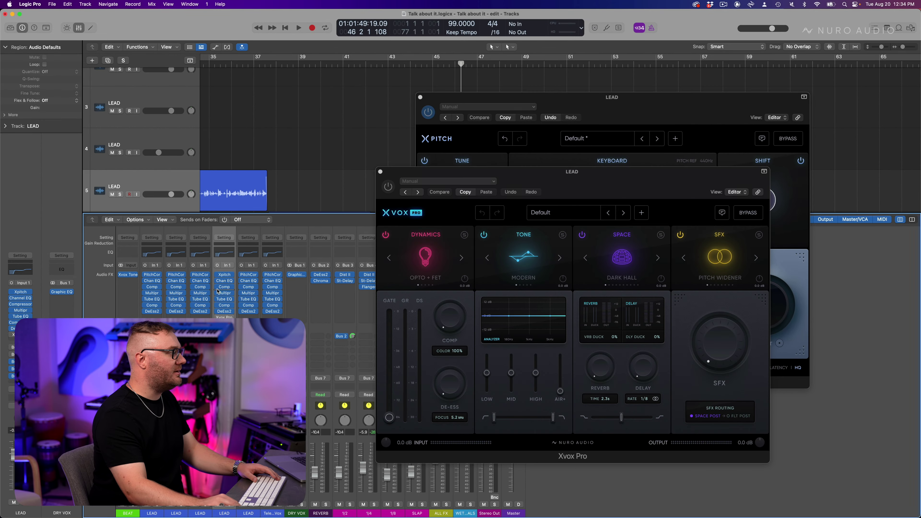
left_click_drag(218, 283, 217, 311)
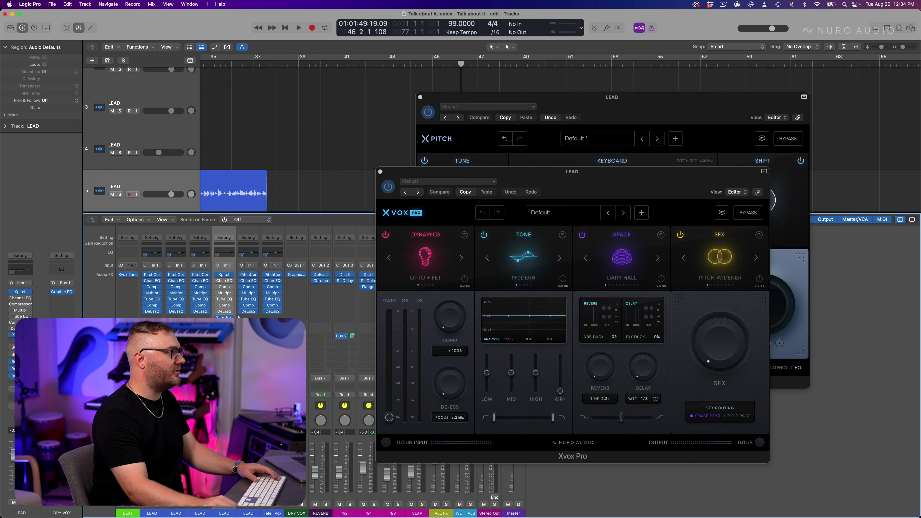
left_click_drag(515, 172, 515, 139)
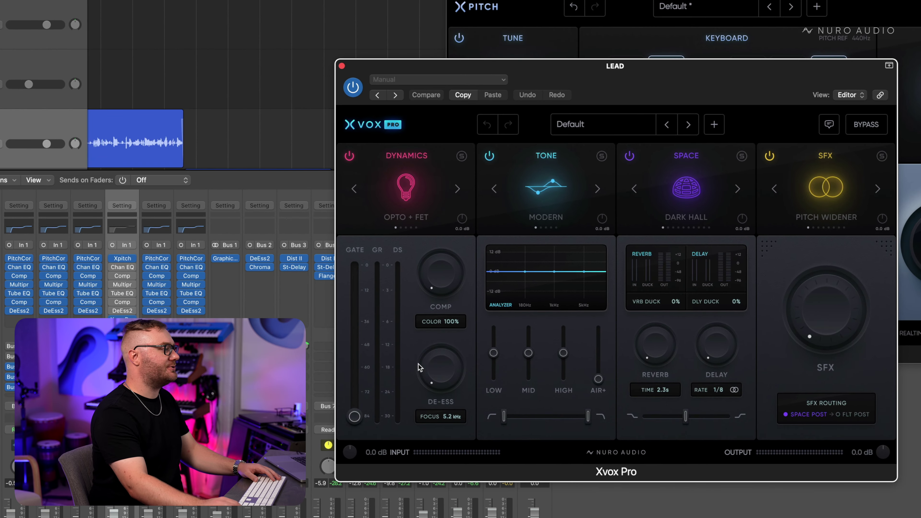
key("space")
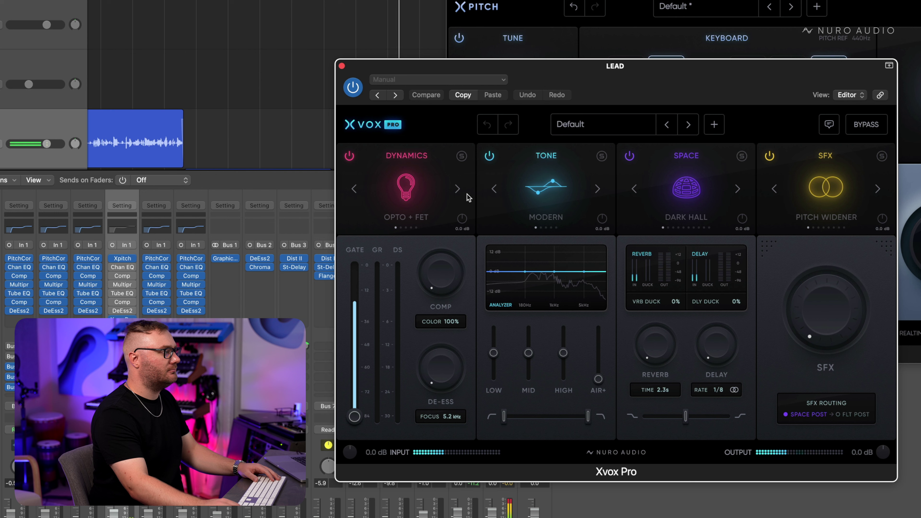
Step: Set Dynamics to Smooth, De-Ess to 39%, boost highs and mids, 61Hz low cut, AIR+ 42%
left_click(457, 189)
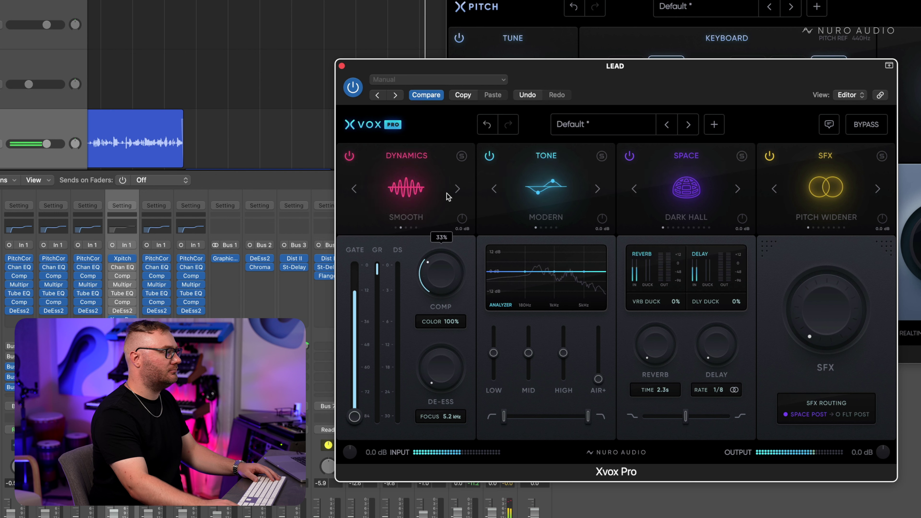
left_click_drag(440, 366, 453, 315)
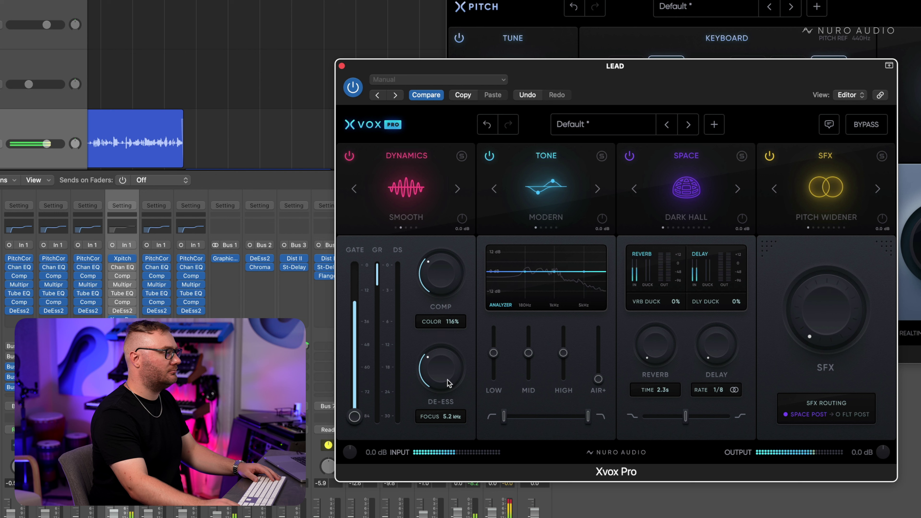
left_click_drag(449, 383, 451, 359)
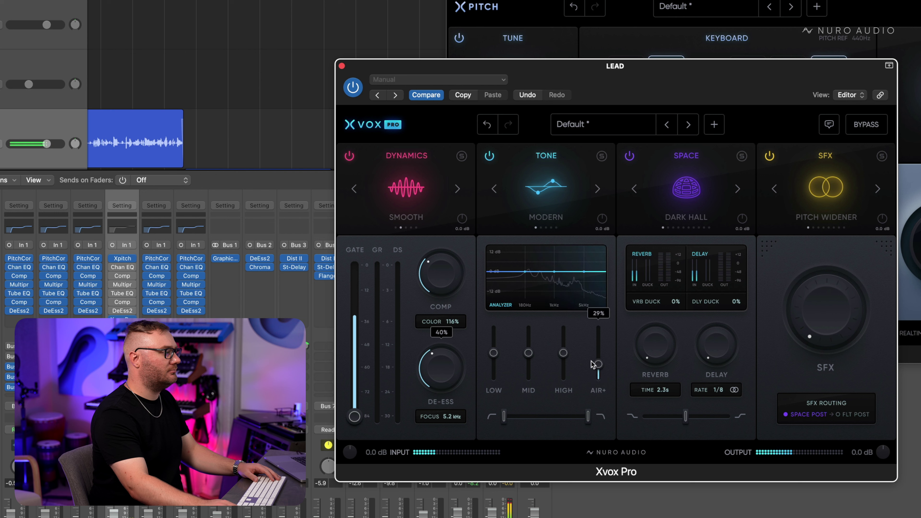
left_click_drag(563, 352, 494, 359)
left_click_drag(503, 416, 520, 414)
left_click_drag(601, 355, 601, 360)
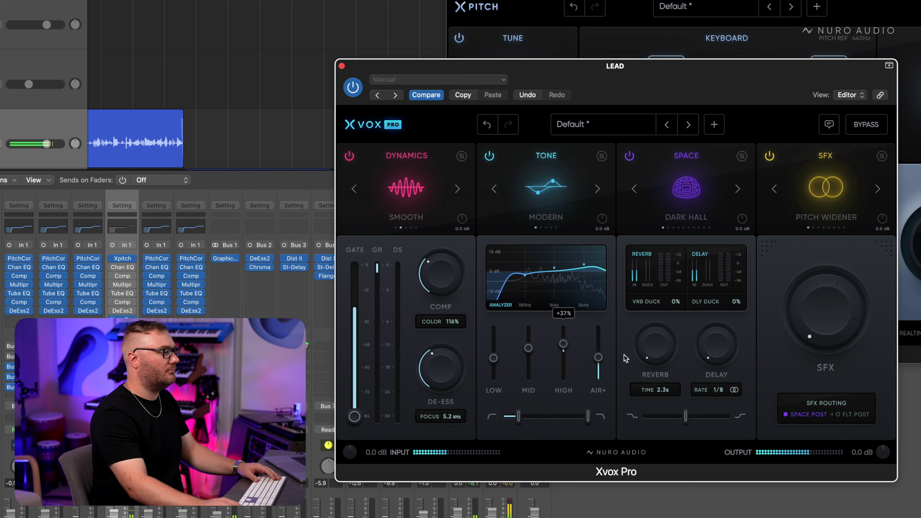
Step: Choose the Vibrant reverb space at 7% with lower delay ducking
left_click(737, 190)
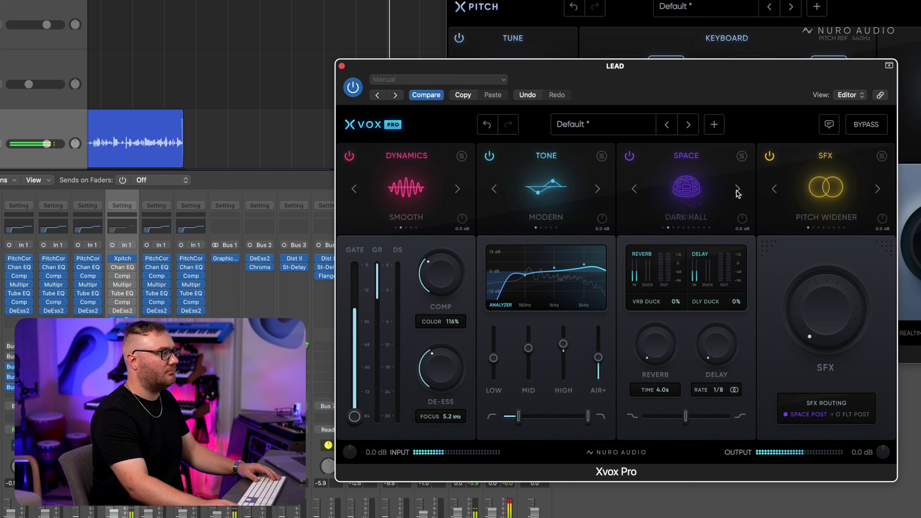
left_click(736, 190)
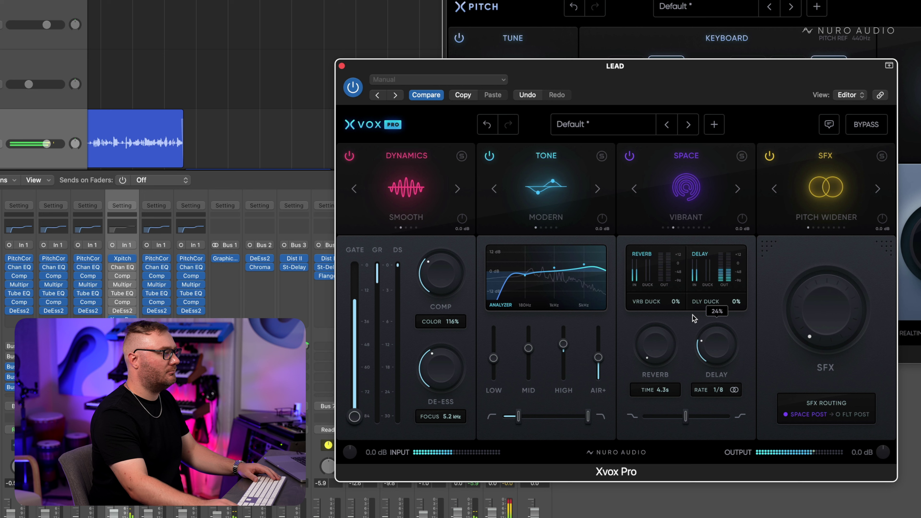
left_click_drag(657, 337, 658, 333)
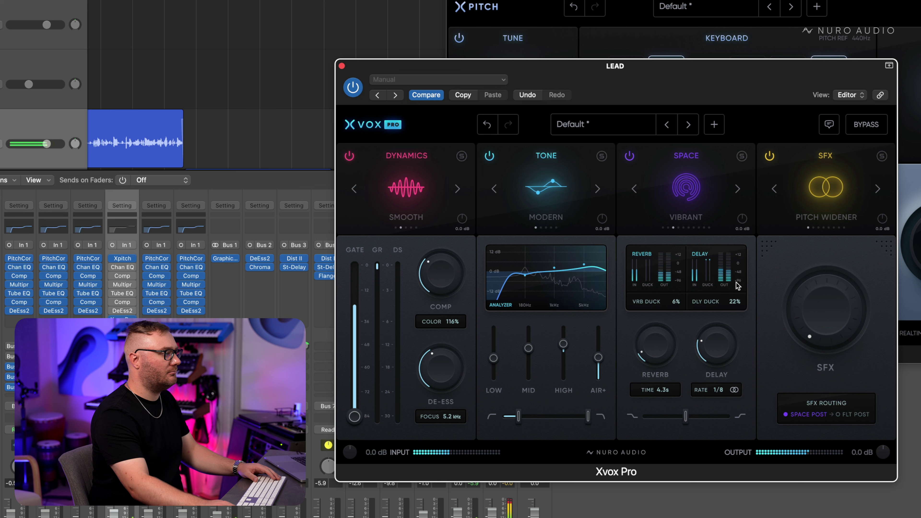
left_click_drag(736, 297, 734, 304)
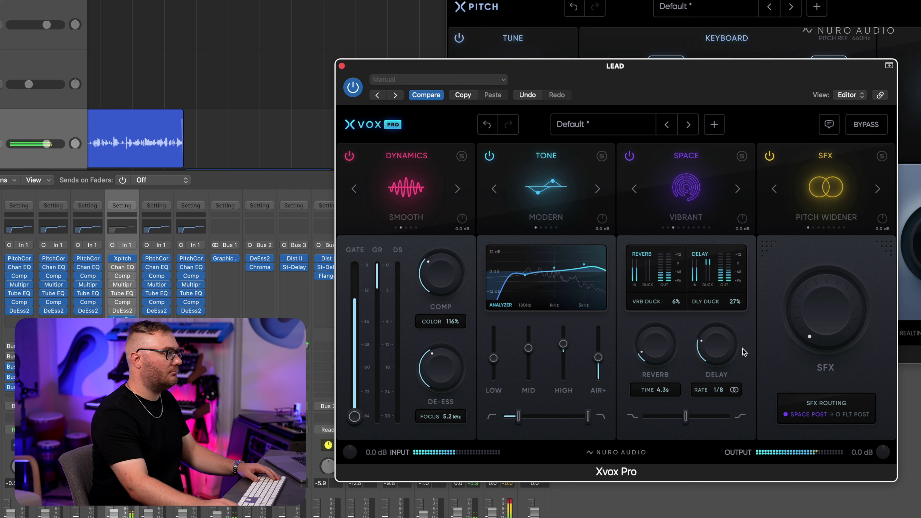
key("space")
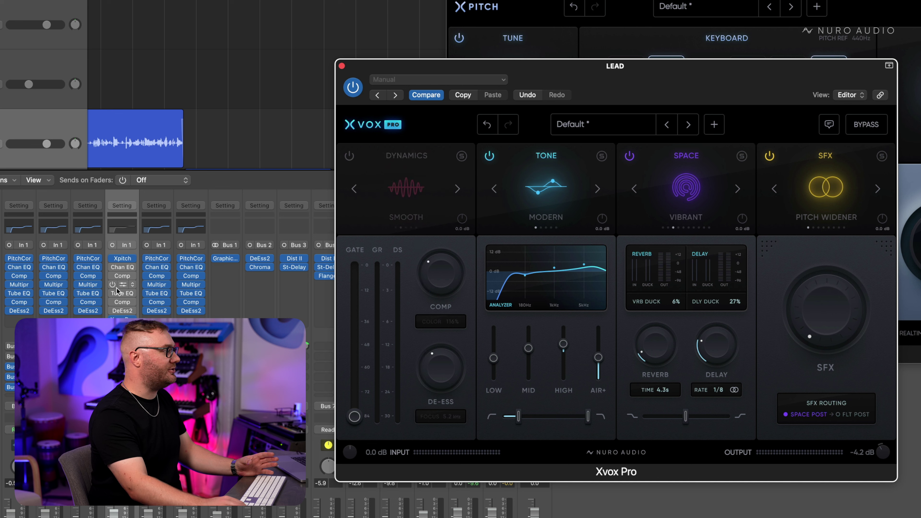
left_click(111, 299)
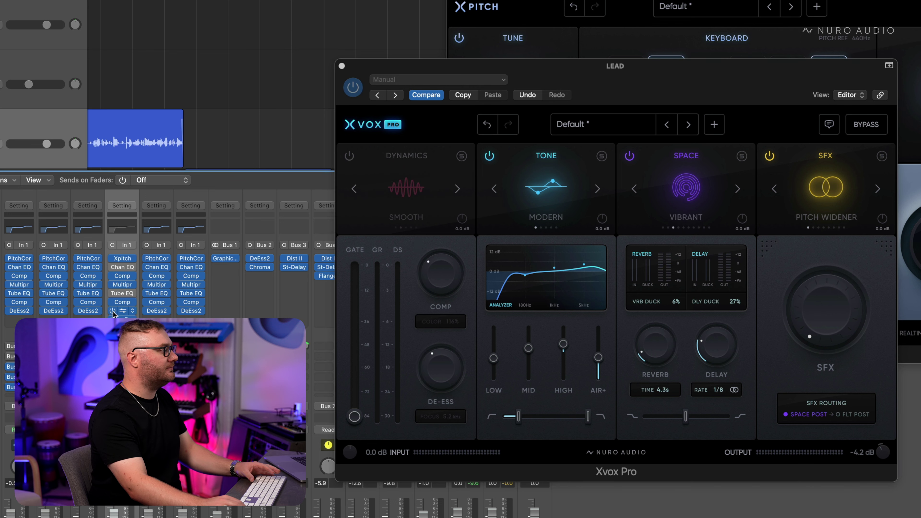
key("space")
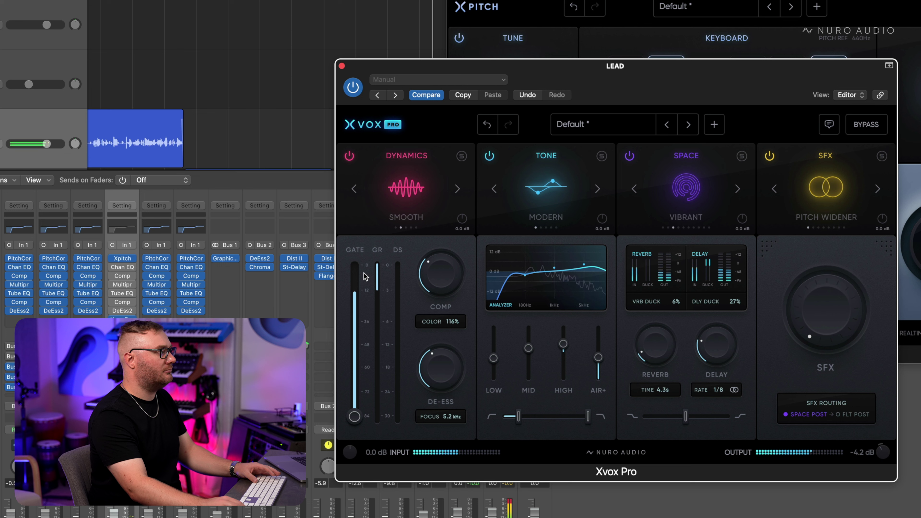
key("space")
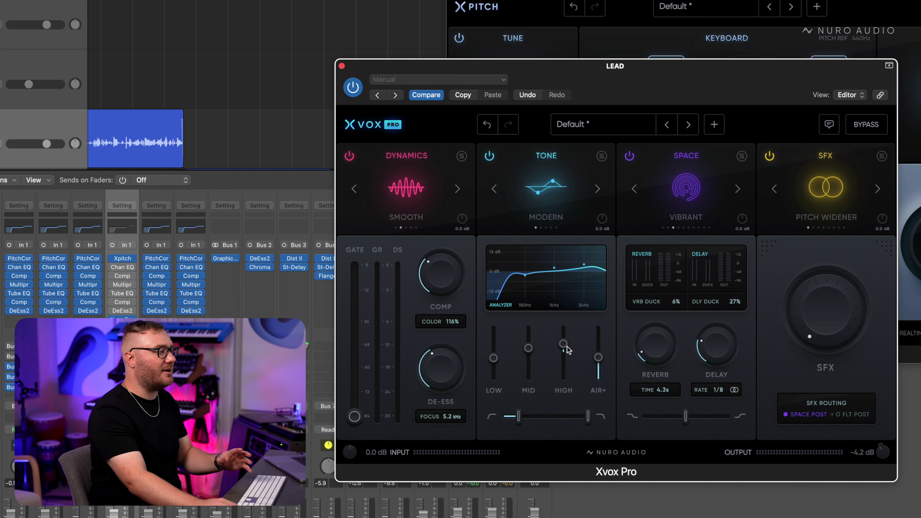
Step: Play the vocal with Xvox Pro's Tone section bypassed, then re-enable it to compare
left_click(490, 156)
key("space")
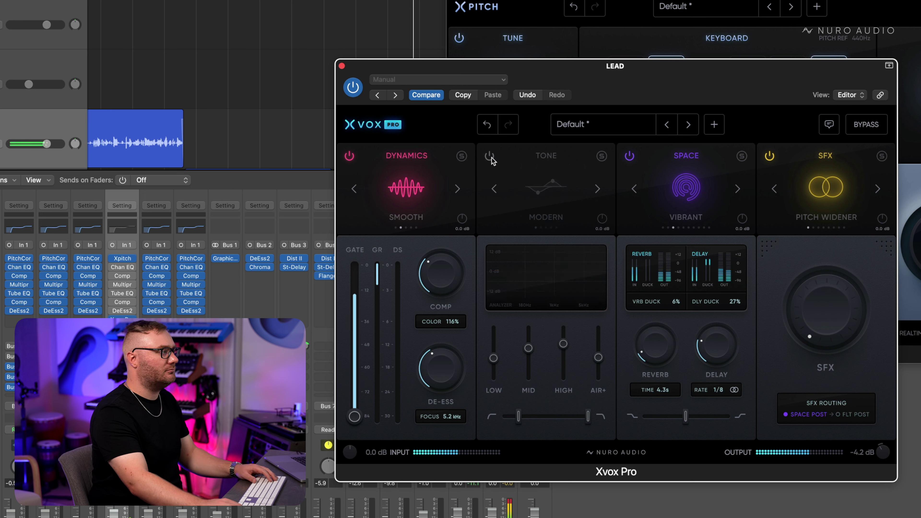
left_click(489, 156)
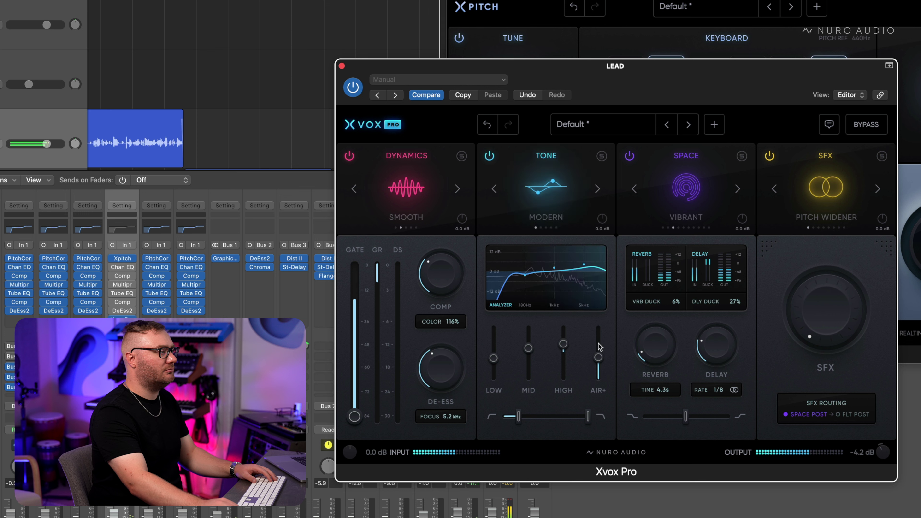
key("space")
Step: Lower the AIR+ boost from 42% to 22%, then settle it at about 32% while listening
mouse_move(601, 362)
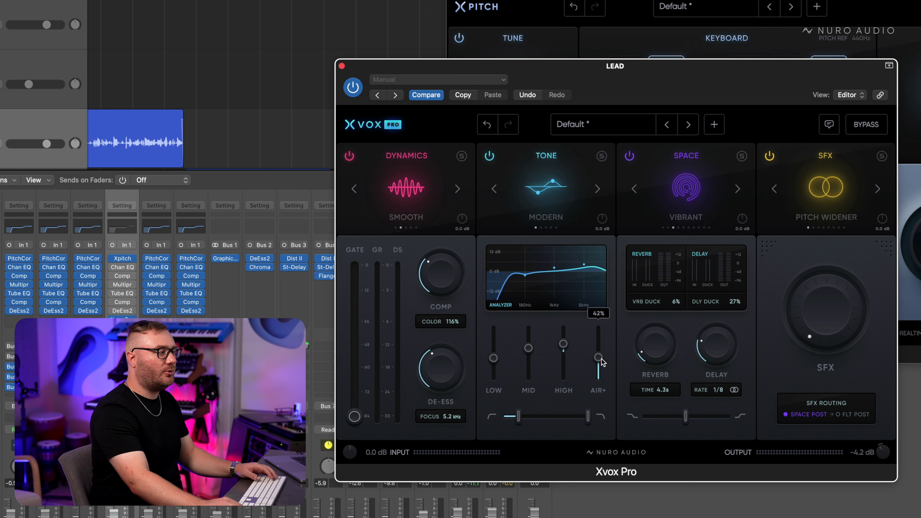
mouse_move(601, 361)
left_mouse_down()
mouse_move(602, 378)
mouse_move(608, 366)
left_mouse_up()
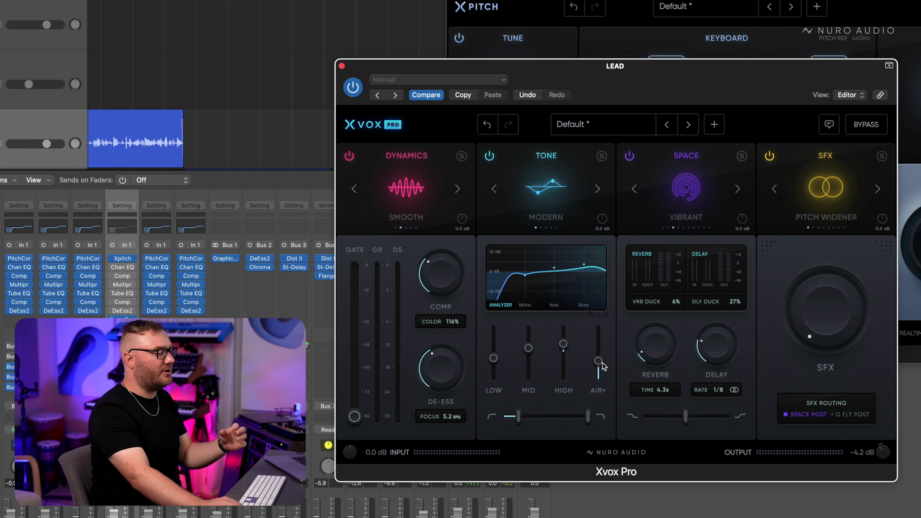
key("space")
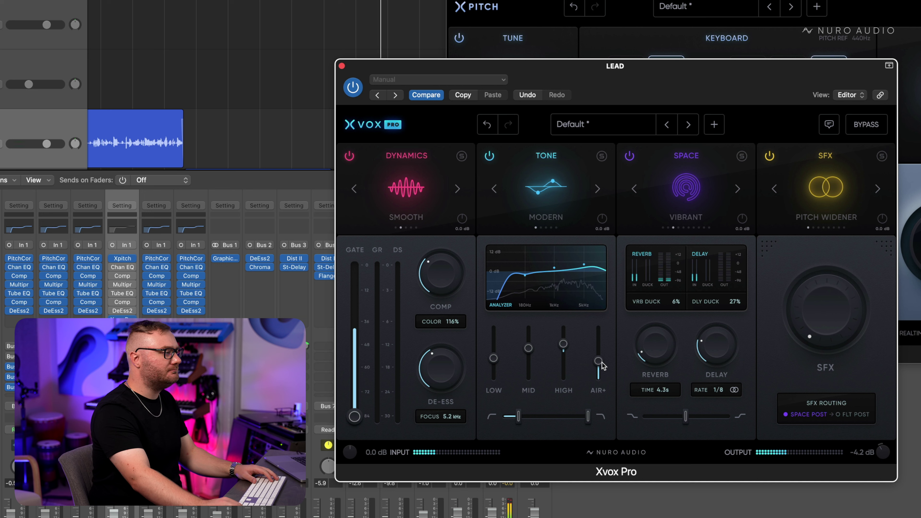
left_click_drag(601, 366, 603, 365)
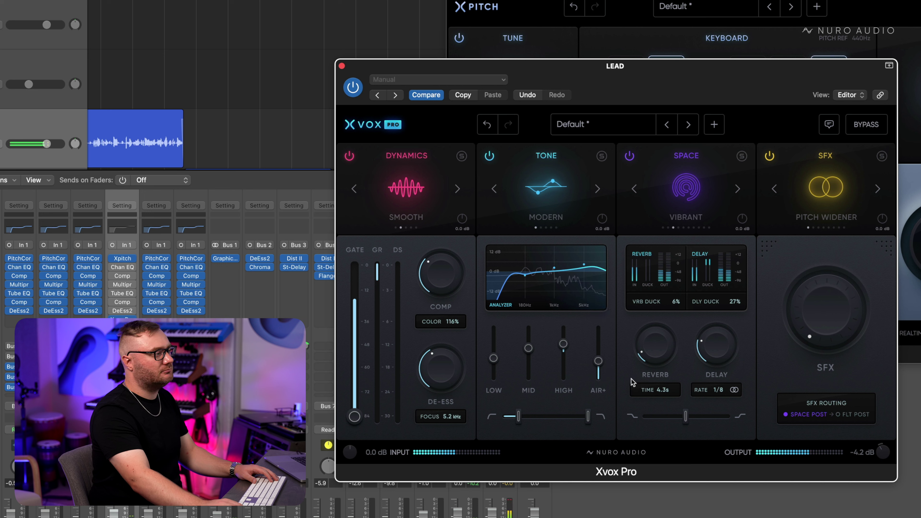
key("space")
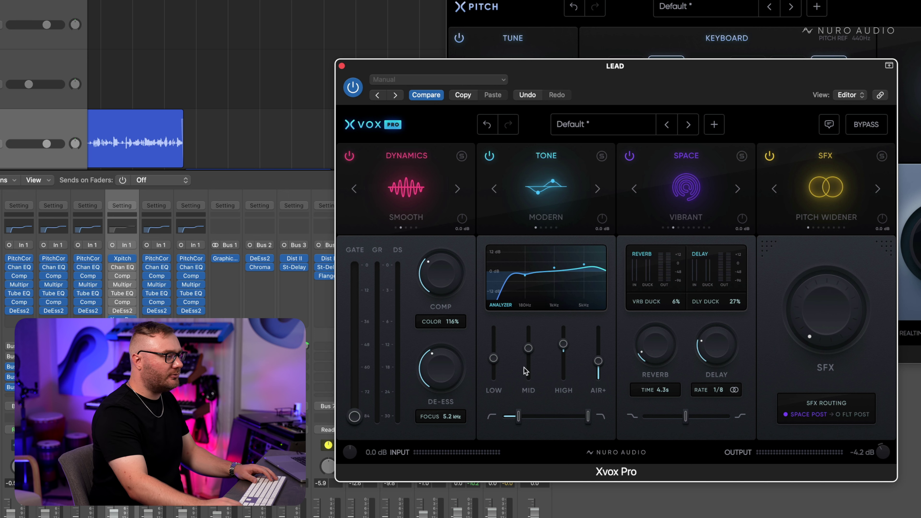
mouse_move(496, 364)
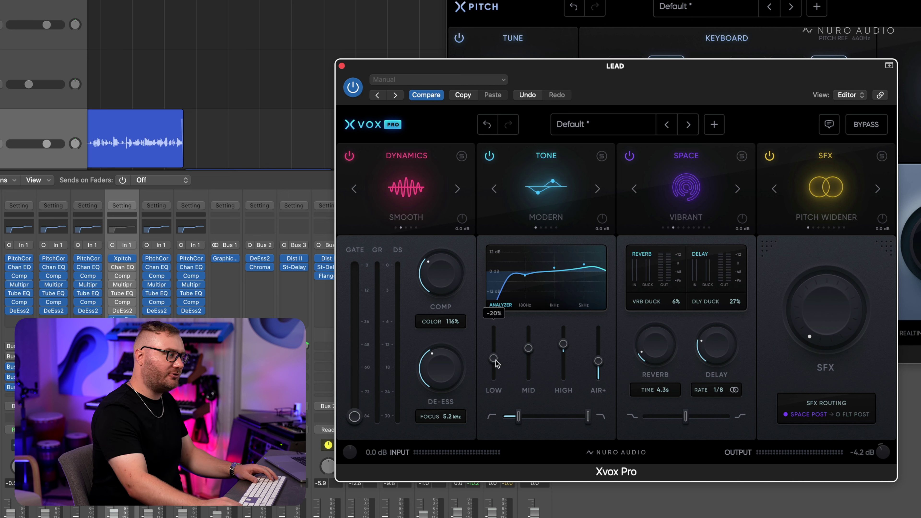
mouse_move(519, 417)
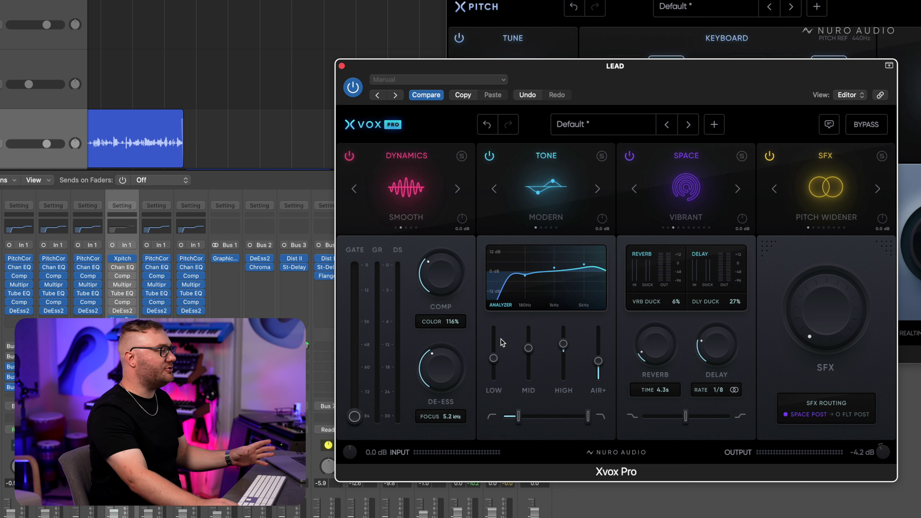
left_click(630, 157)
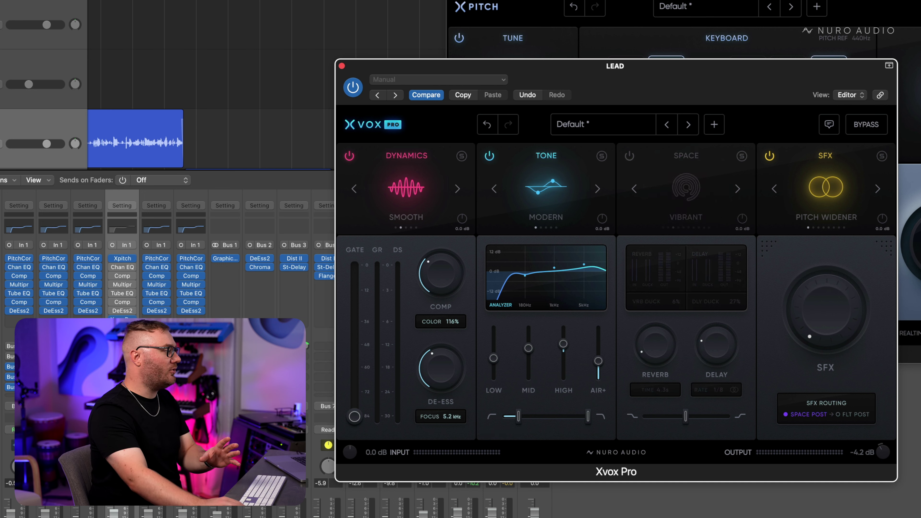
key("space")
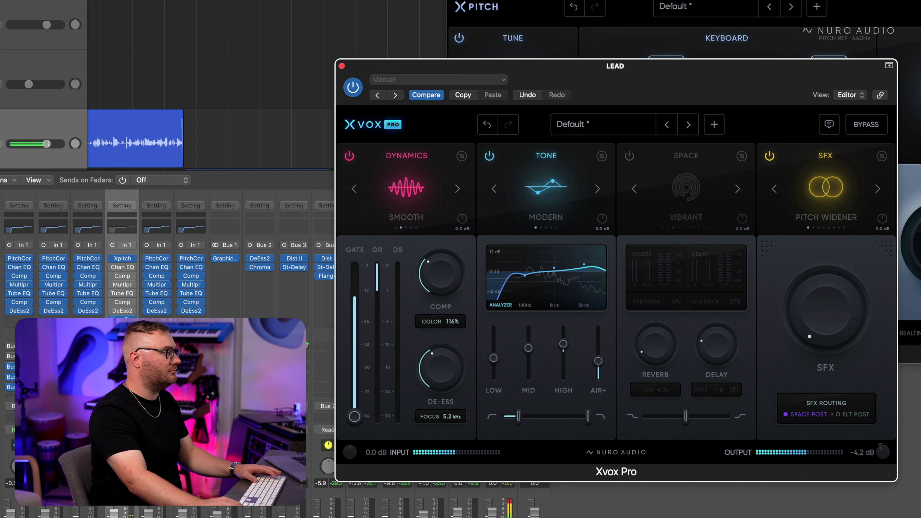
left_click(629, 156)
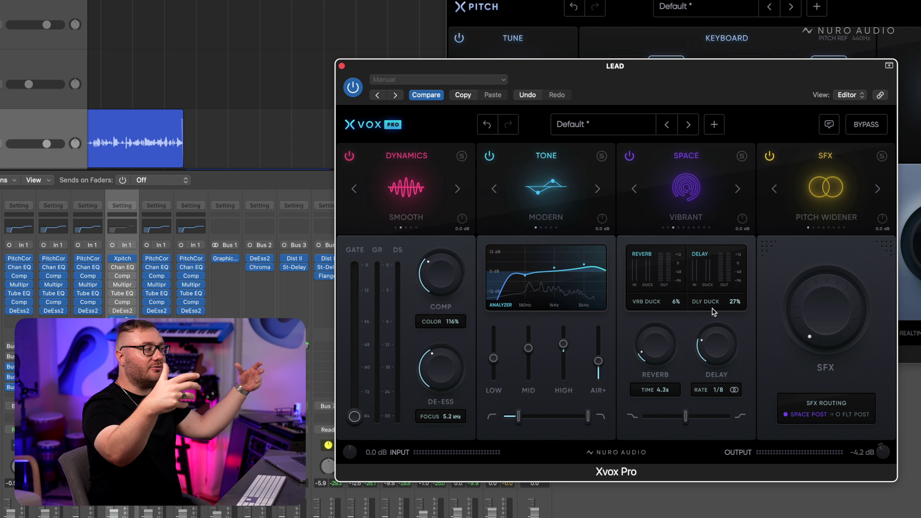
key("space")
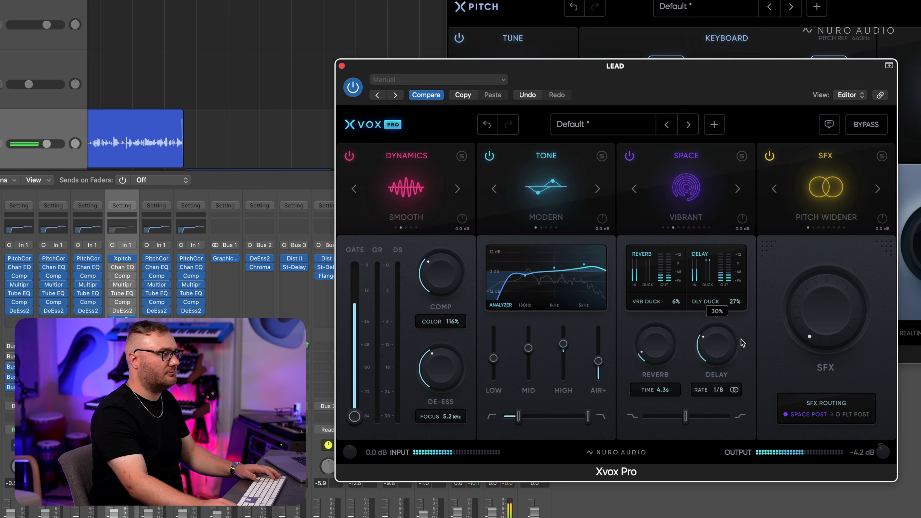
mouse_move(730, 348)
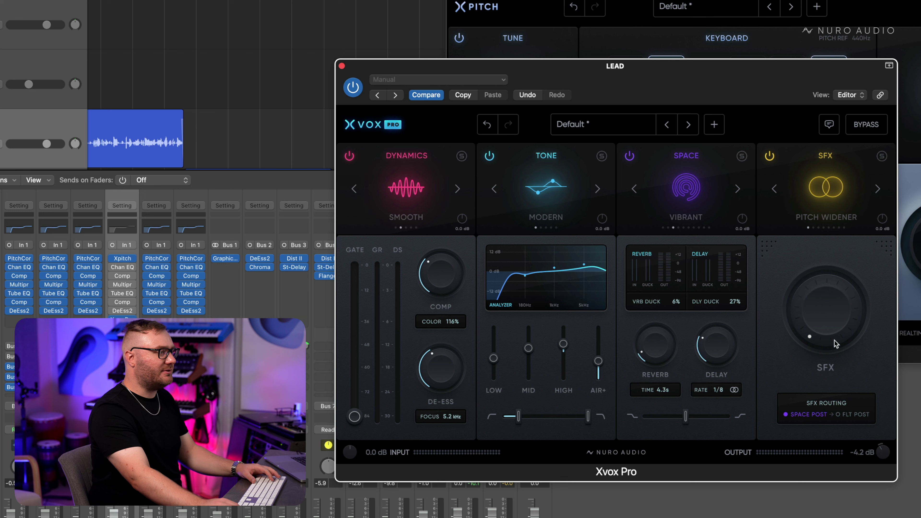
Step: Raise the pitch-widener amount to 59%, settle it at about 15%, then open Xrider on the lead vocal
key("space")
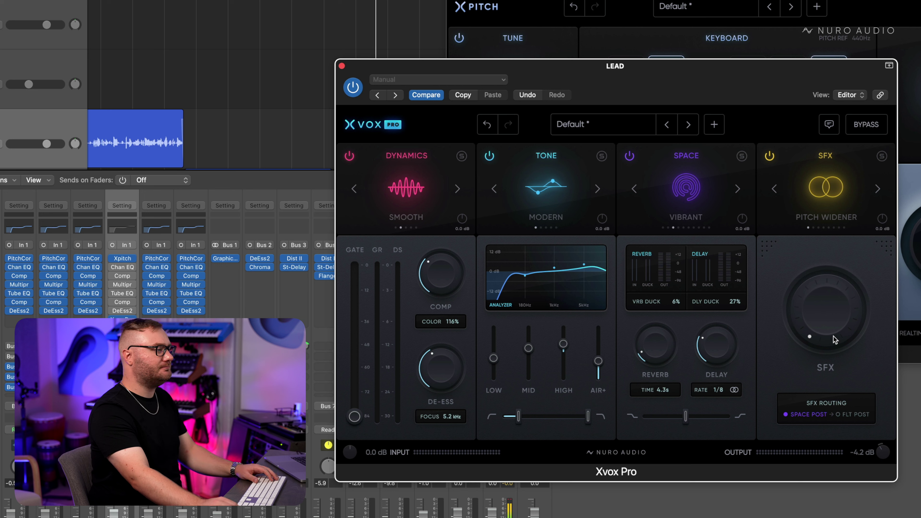
mouse_move(835, 339)
left_mouse_down()
mouse_move(856, 223)
mouse_move(841, 322)
left_mouse_up()
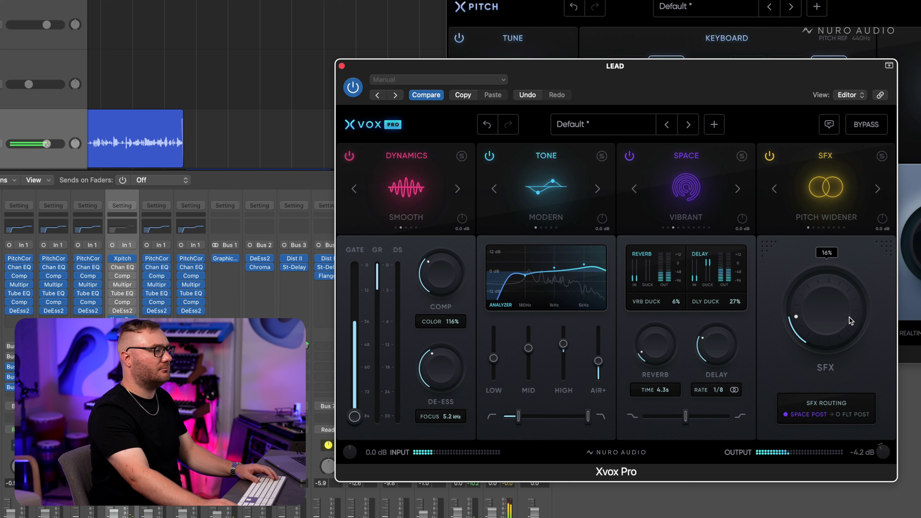
left_click_drag(855, 334, 854, 335)
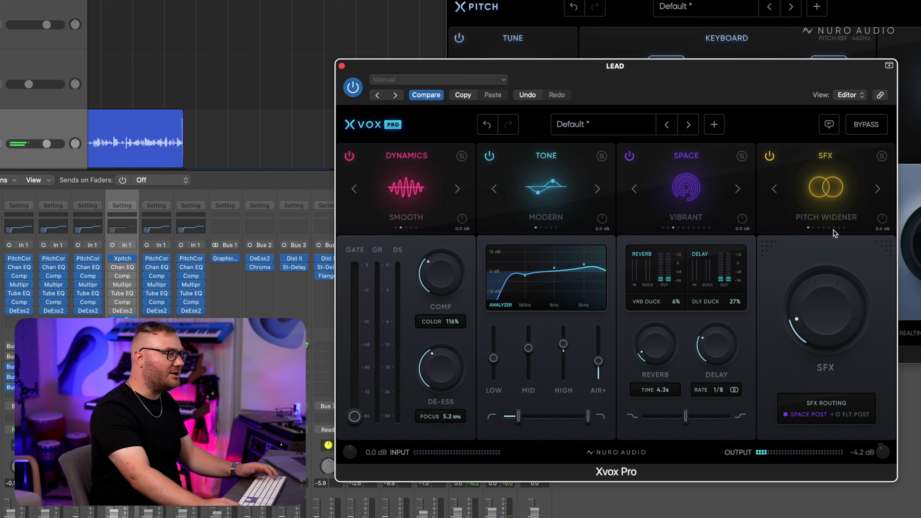
left_click(122, 328)
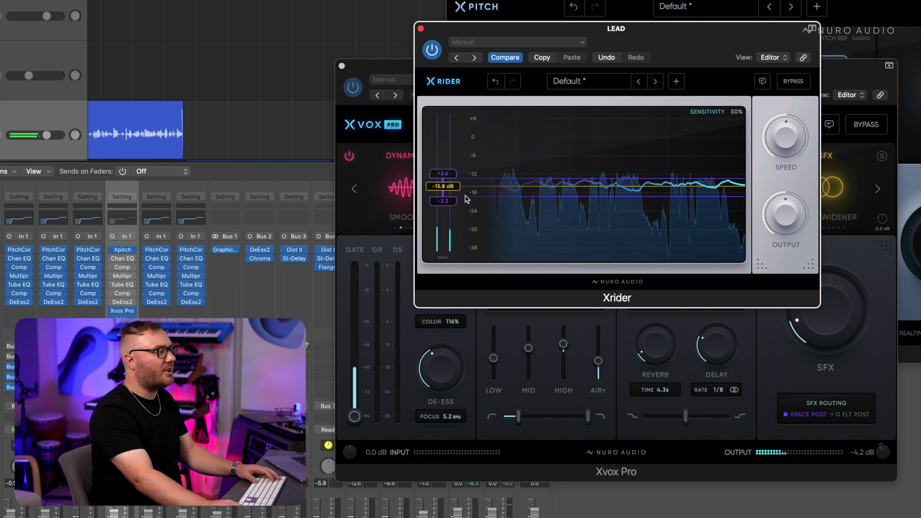
key("space")
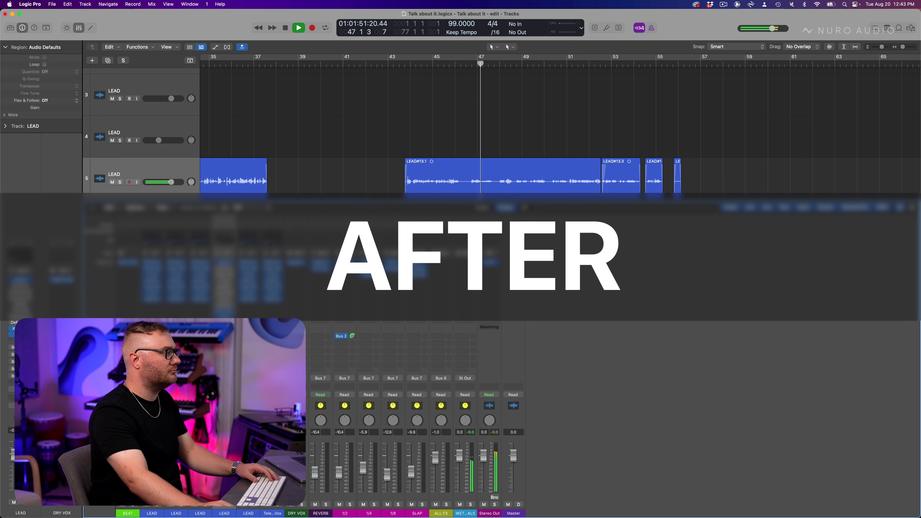
Step: Stop playback with the full beat and lead vocal arrangement in view
key("space")
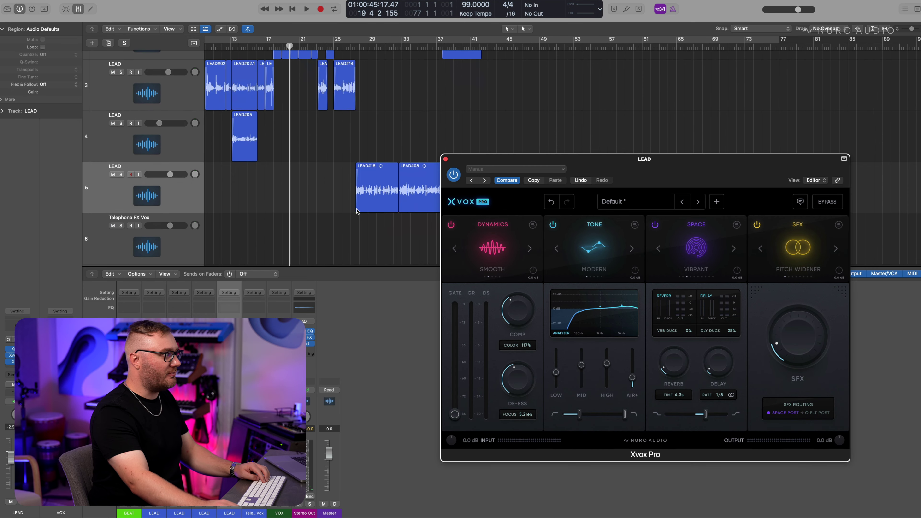
Step: Solo the fifth LEAD track and play it from bar 43, where region LEAD#13.1 starts
left_click(345, 222)
scroll(353, 210, "right", 5)
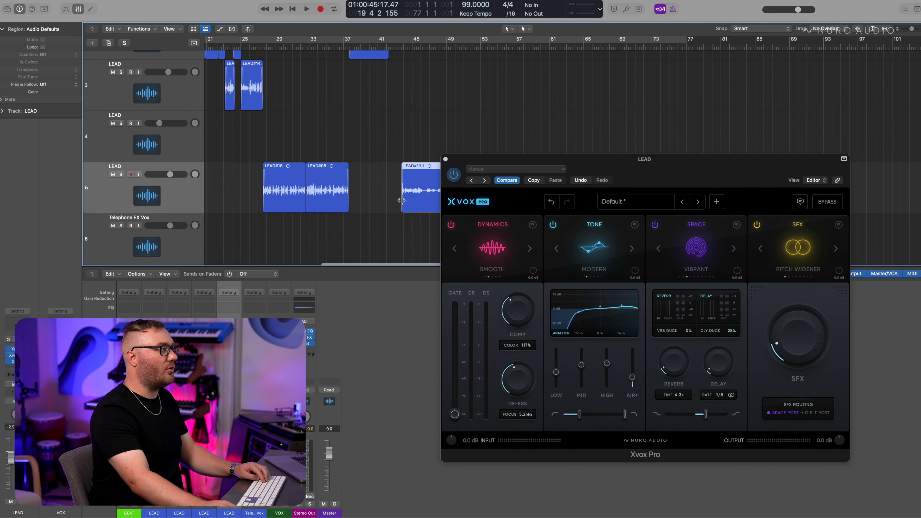
left_click(398, 202)
key("space")
key("s")
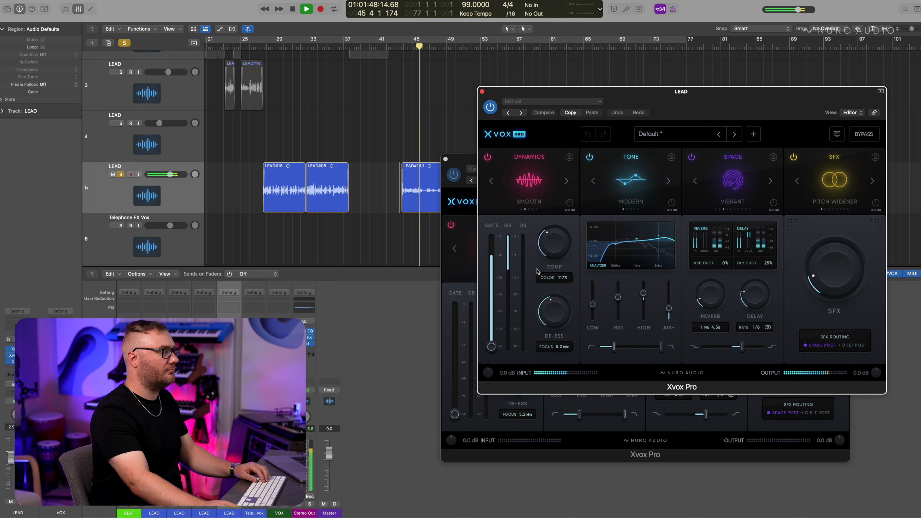
Step: Replay the lead vocals through Xvox Pro, following the regions down toward the Telephone FX Vox track
key("space")
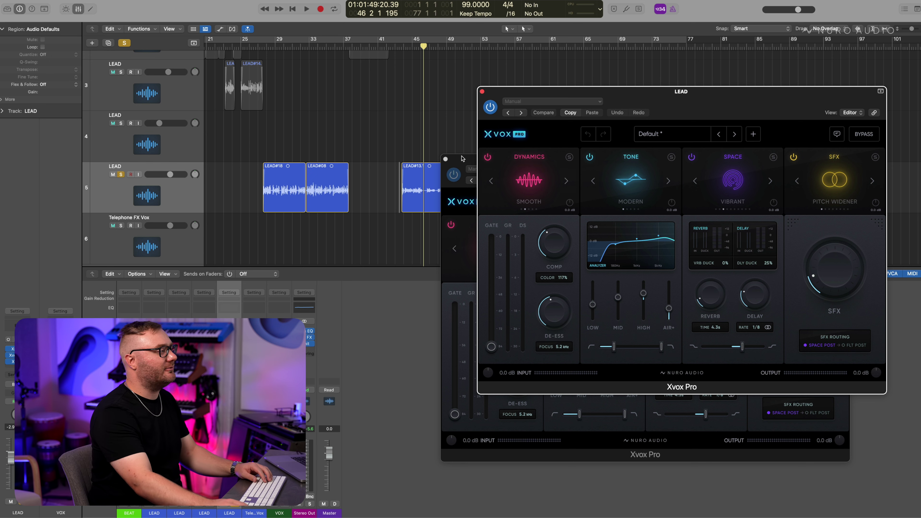
scroll(363, 152, "up", 5)
scroll(365, 145, "left", 5)
key("space")
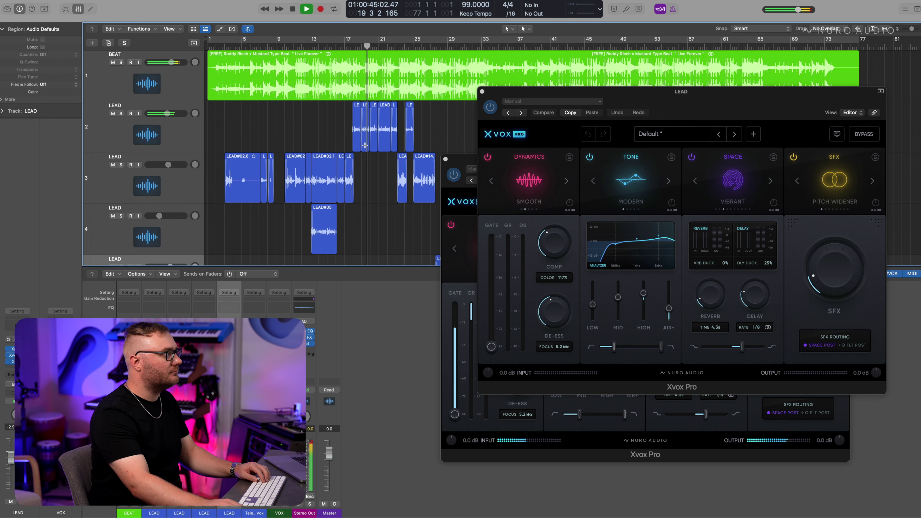
scroll(364, 152, "right", 3)
scroll(364, 156, "down", 1)
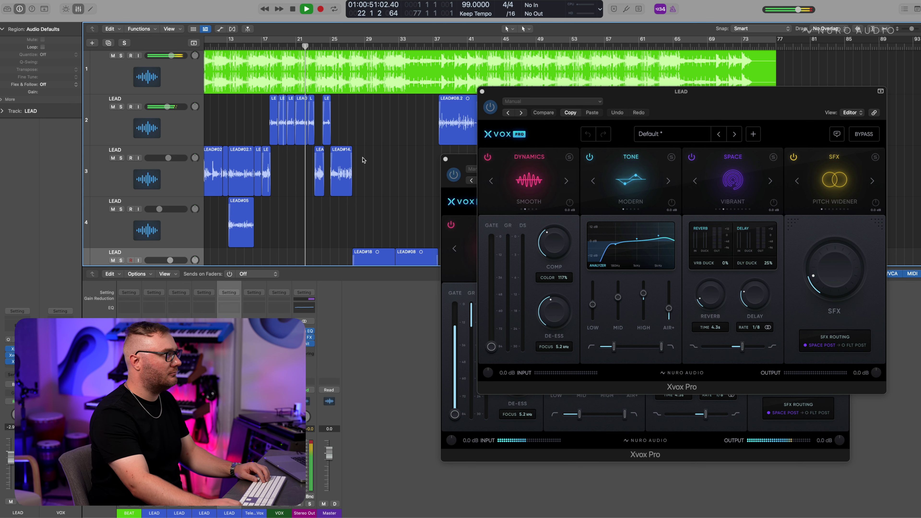
scroll(363, 160, "right", 2)
scroll(363, 160, "down", 2)
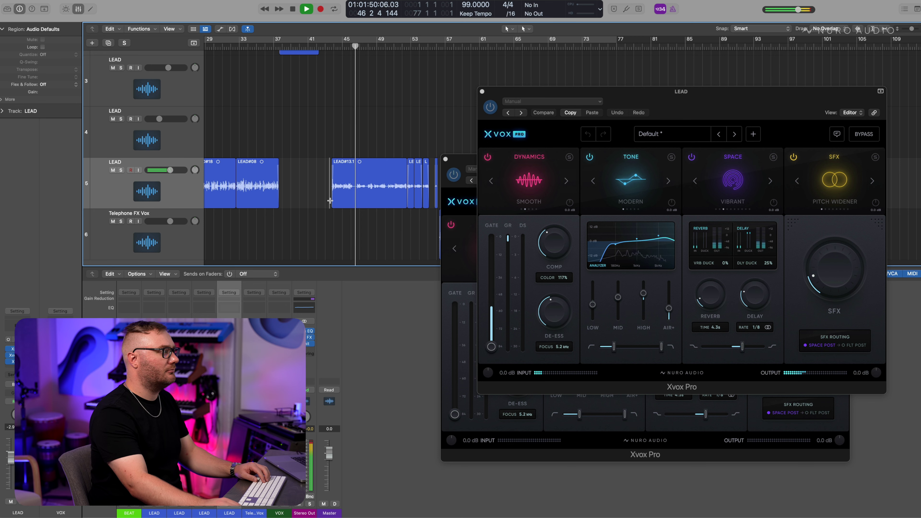
Step: Stop playback and close the lead vocal Xvox Pro windows
key("space")
key("v")
scroll(330, 200, "down", 2)
Step: Open Telephone FX Vox's Xvox Pro, play the outro from bar 64 and raise the band filter's low cut
key("v")
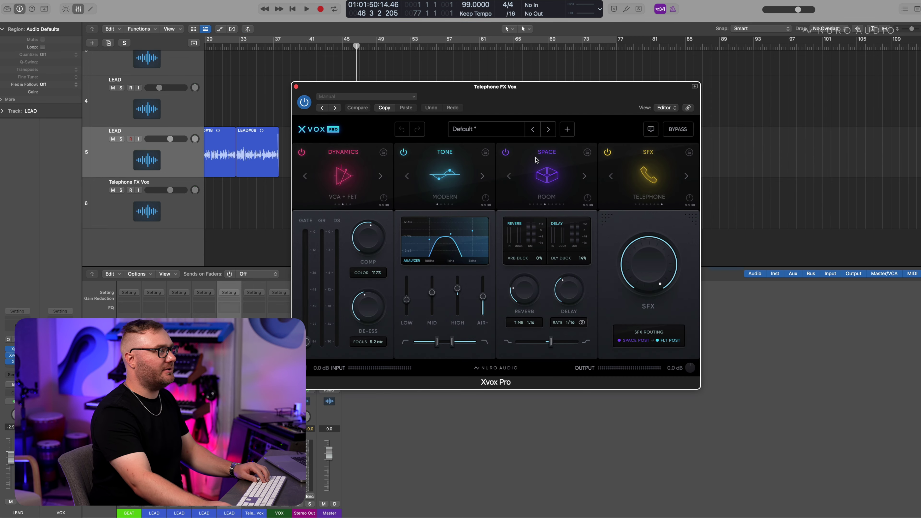
left_click_drag(585, 99, 706, 234)
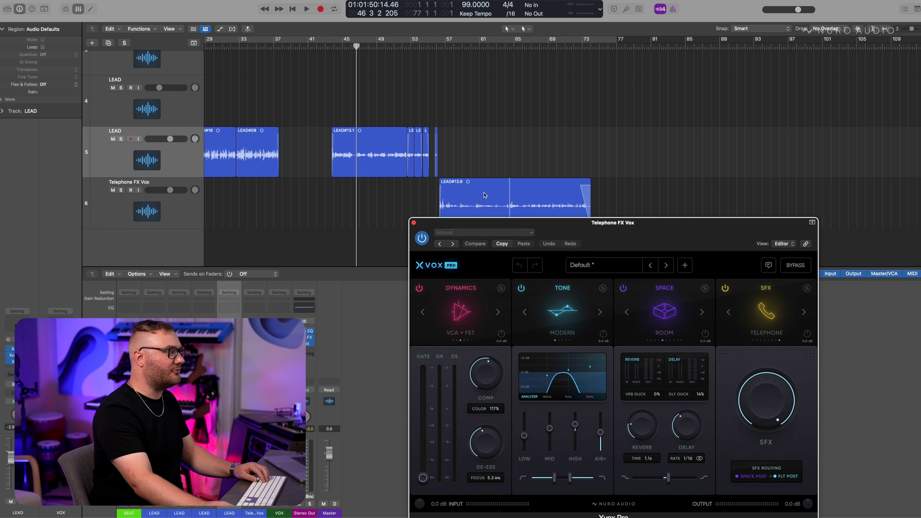
key("space")
left_click_drag(544, 223, 605, 145)
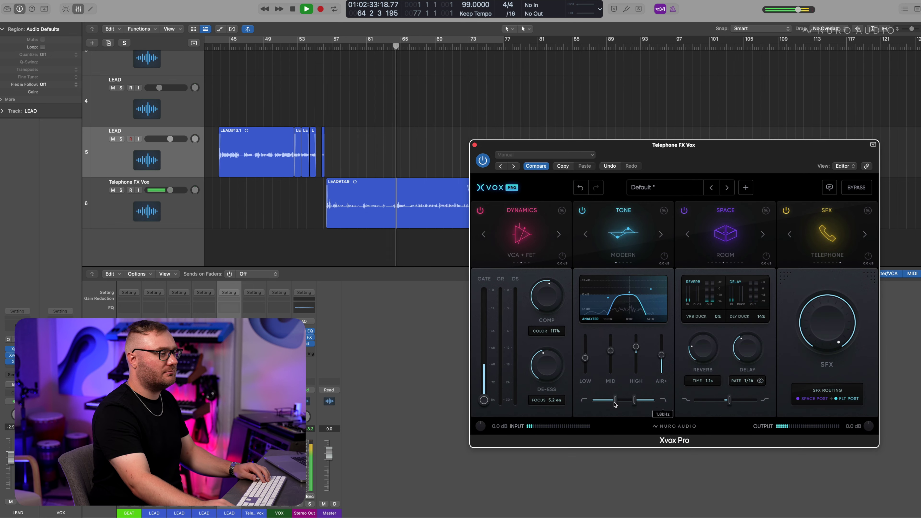
left_click_drag(614, 401, 615, 404)
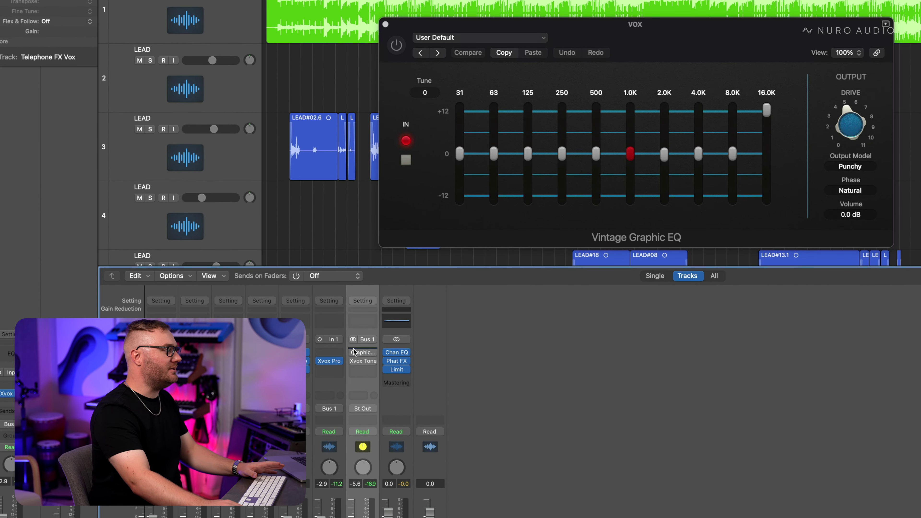
Step: Lower the Bus 1 Vintage Graphic EQ 16K boost to about +3.5 dB and open Xvox Tone
left_click(367, 349)
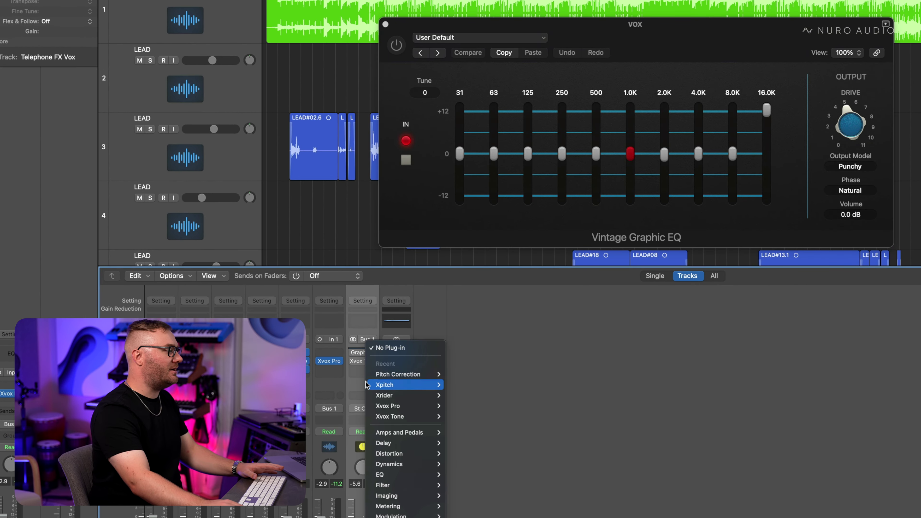
key("Escape")
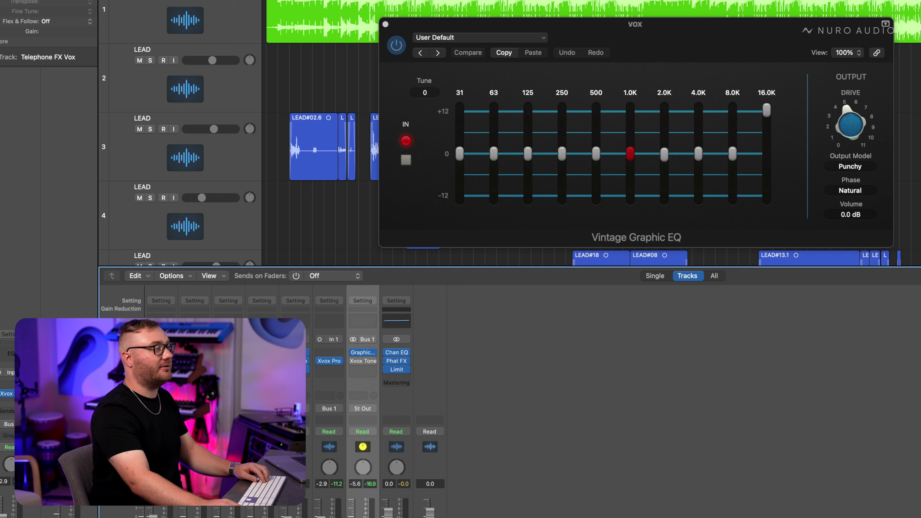
left_click_drag(766, 110, 771, 135)
mouse_move(364, 366)
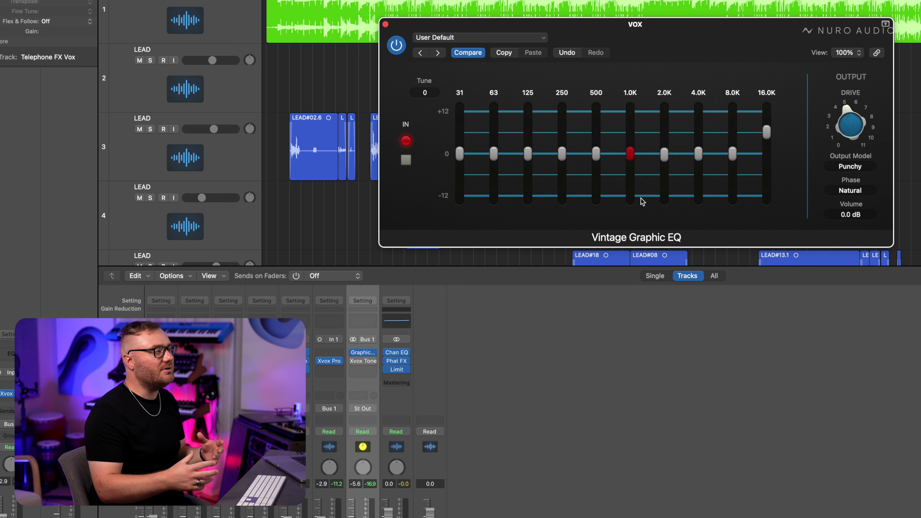
left_click(363, 360)
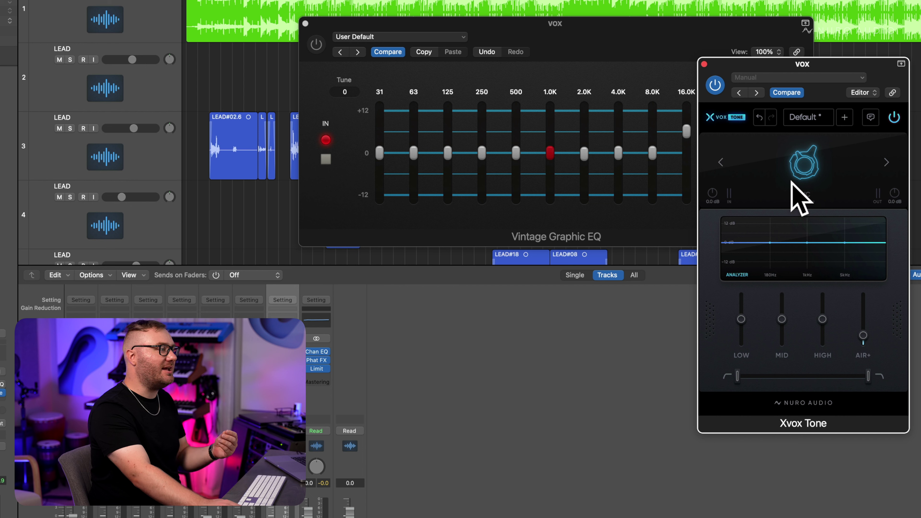
Step: Raise Xvox Tone's HIGH band at a higher frequency and set the graphic EQ's 16K to 6 dB
left_click_drag(822, 320, 823, 311)
left_click_drag(846, 240, 854, 239)
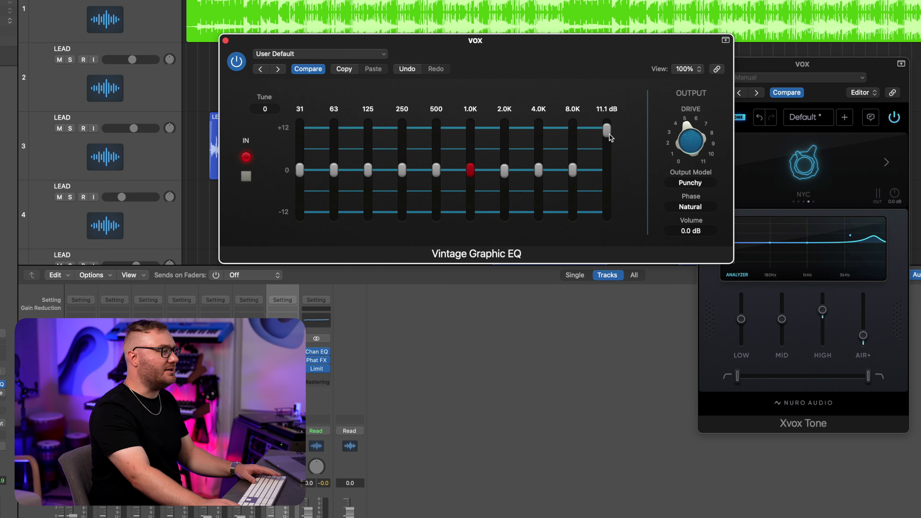
left_click_drag(822, 310, 822, 312)
mouse_move(606, 130)
left_mouse_down()
mouse_move(609, 149)
mouse_move(608, 127)
left_mouse_up()
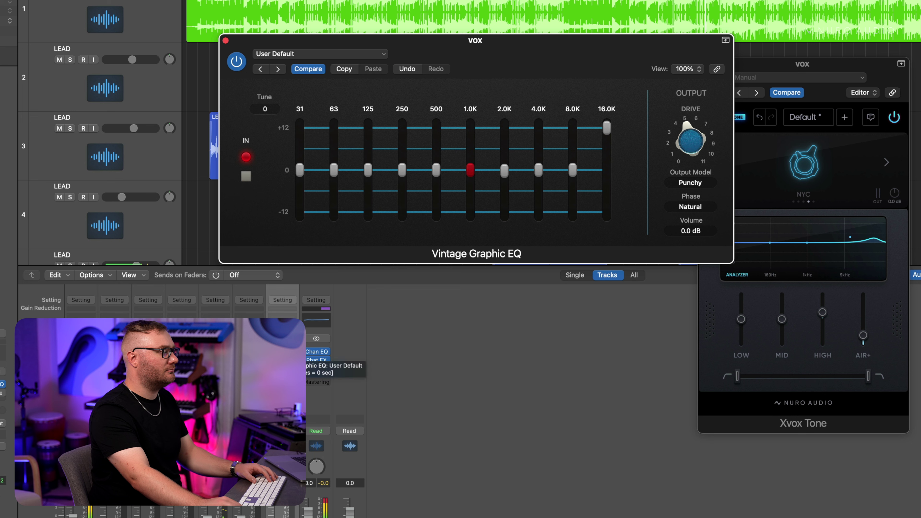
Step: Nudge Xvox Tone's AIR+ up, then stop playback and close the VOX bus plugin windows
left_click(891, 298)
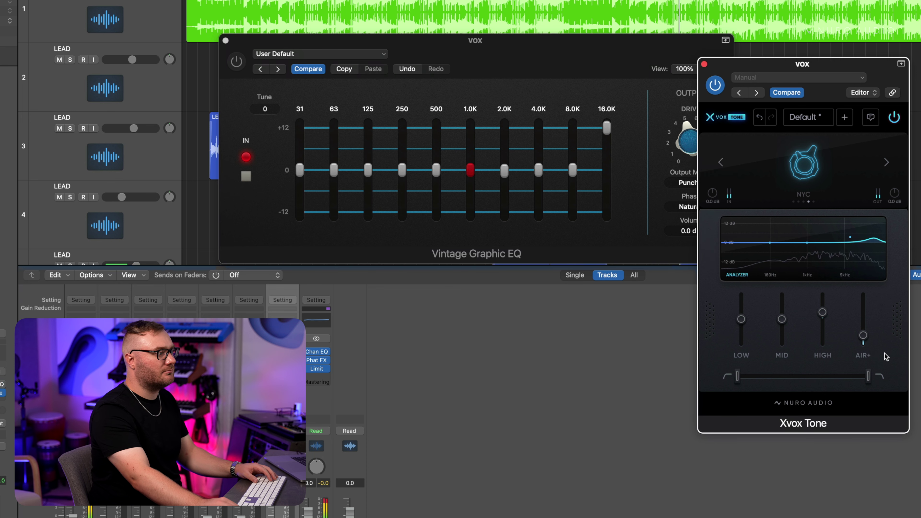
left_click_drag(863, 335, 863, 334)
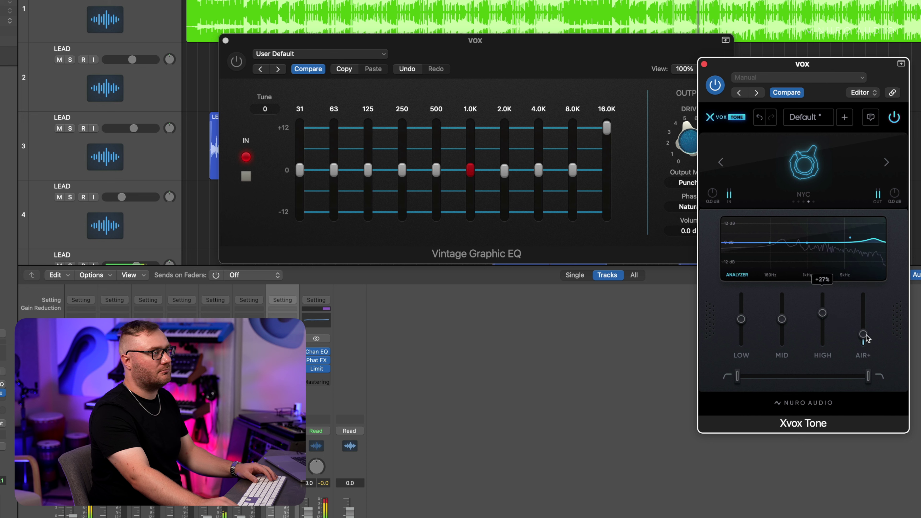
key("space")
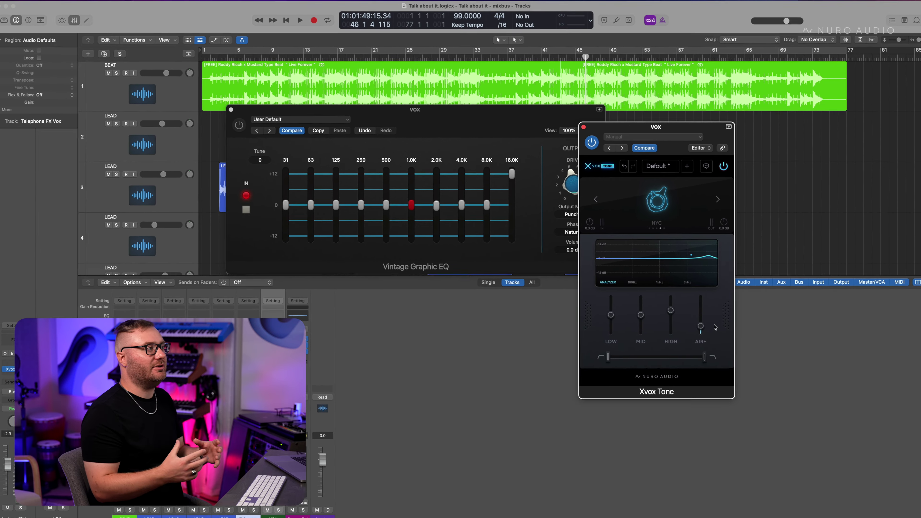
key("v")
key("v")
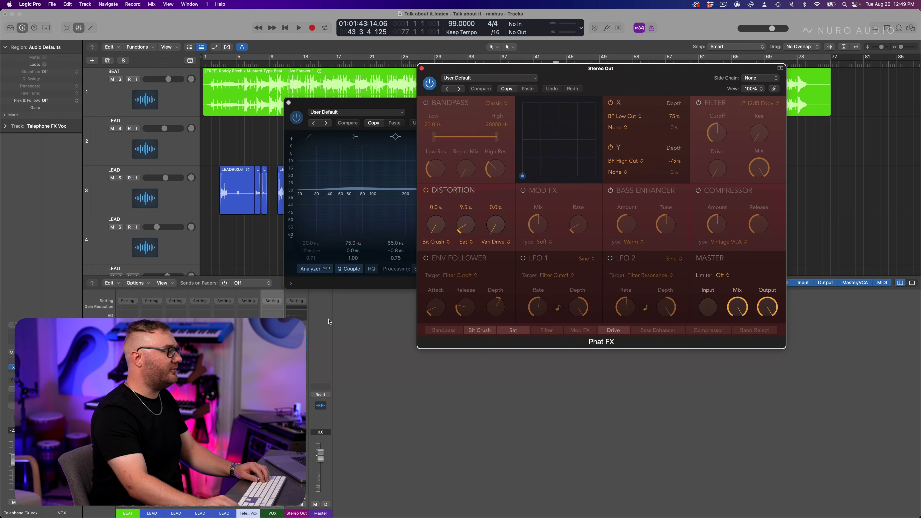
Step: A/B the Stereo Out processing during playback and cut Channel EQ band 4 to -0.7 dB at 314 Hz
left_click_drag(463, 117, 392, 102)
left_click(670, 56)
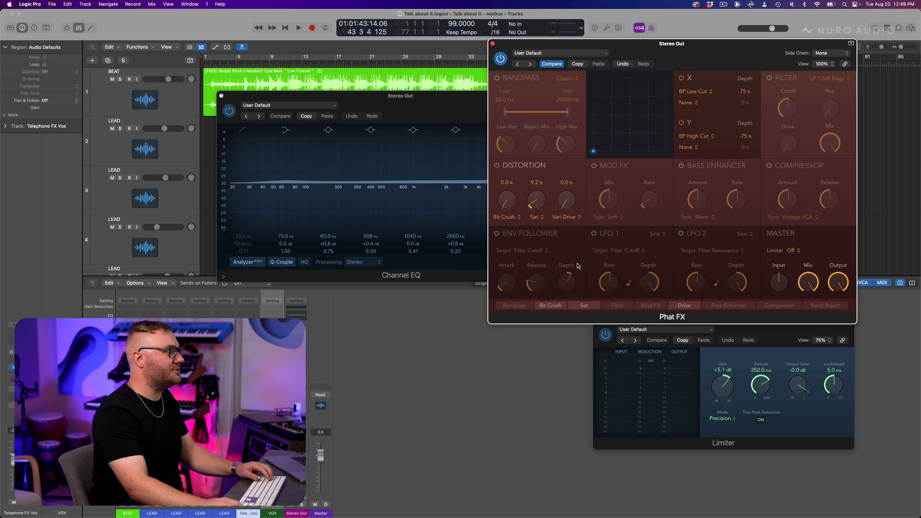
key("space")
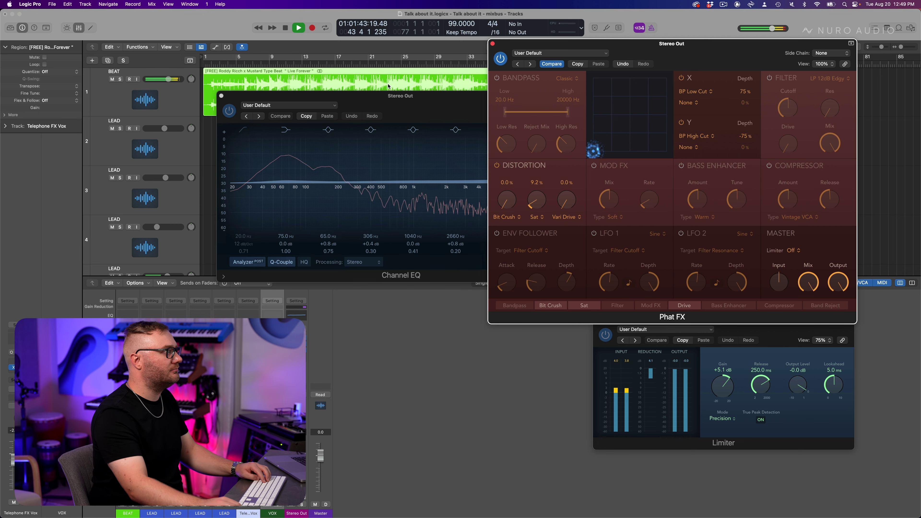
left_click(444, 178)
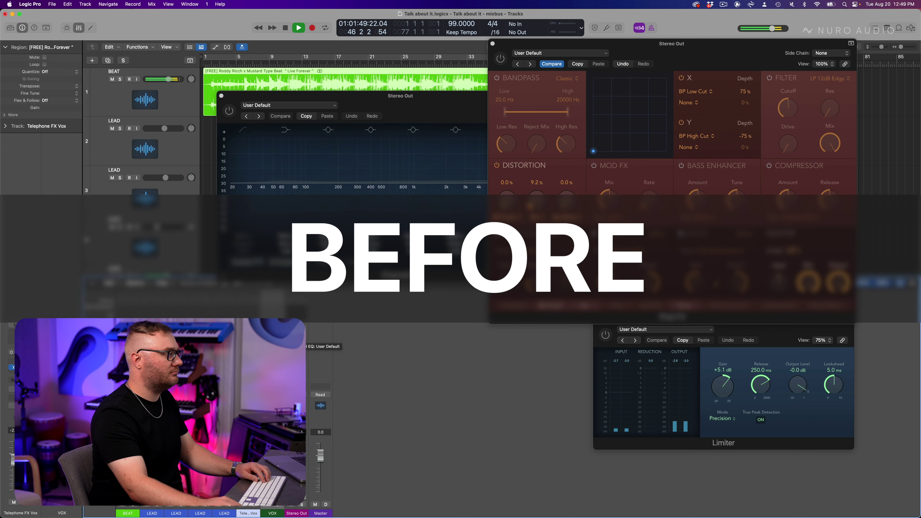
left_click(412, 282)
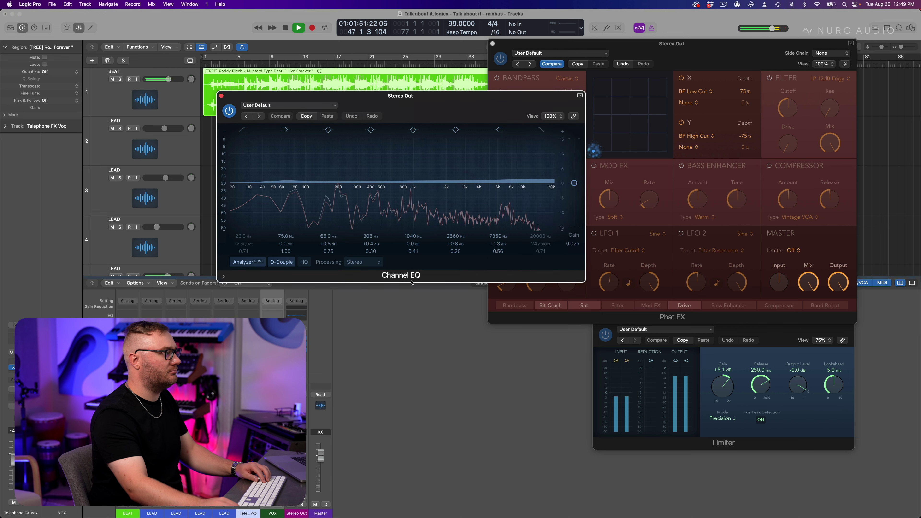
left_click_drag(365, 188, 366, 191)
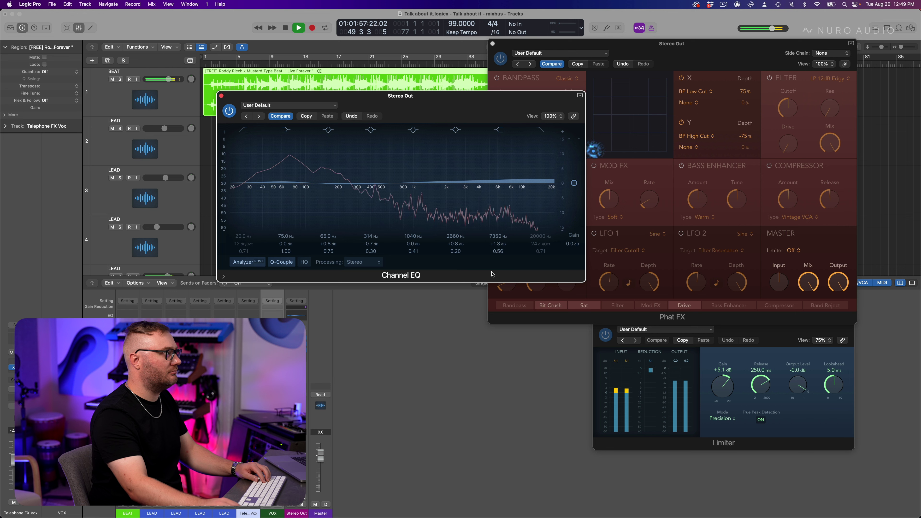
key("space")
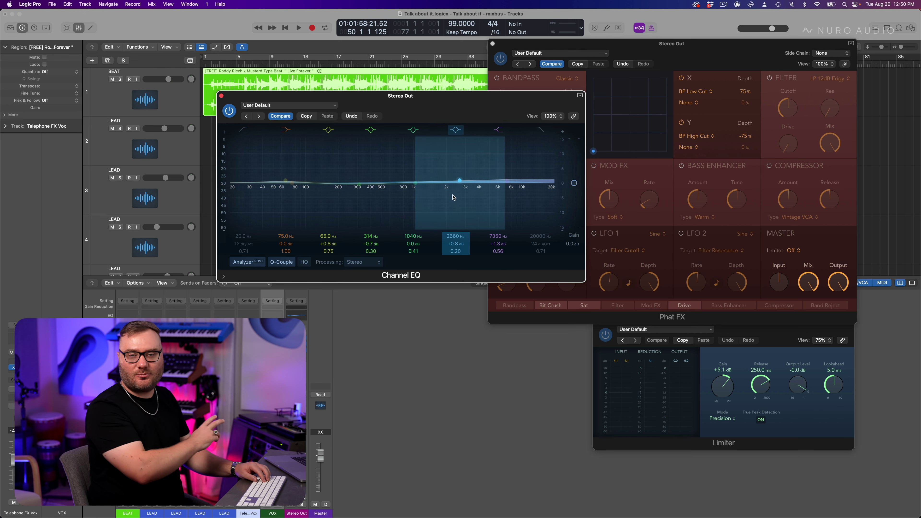